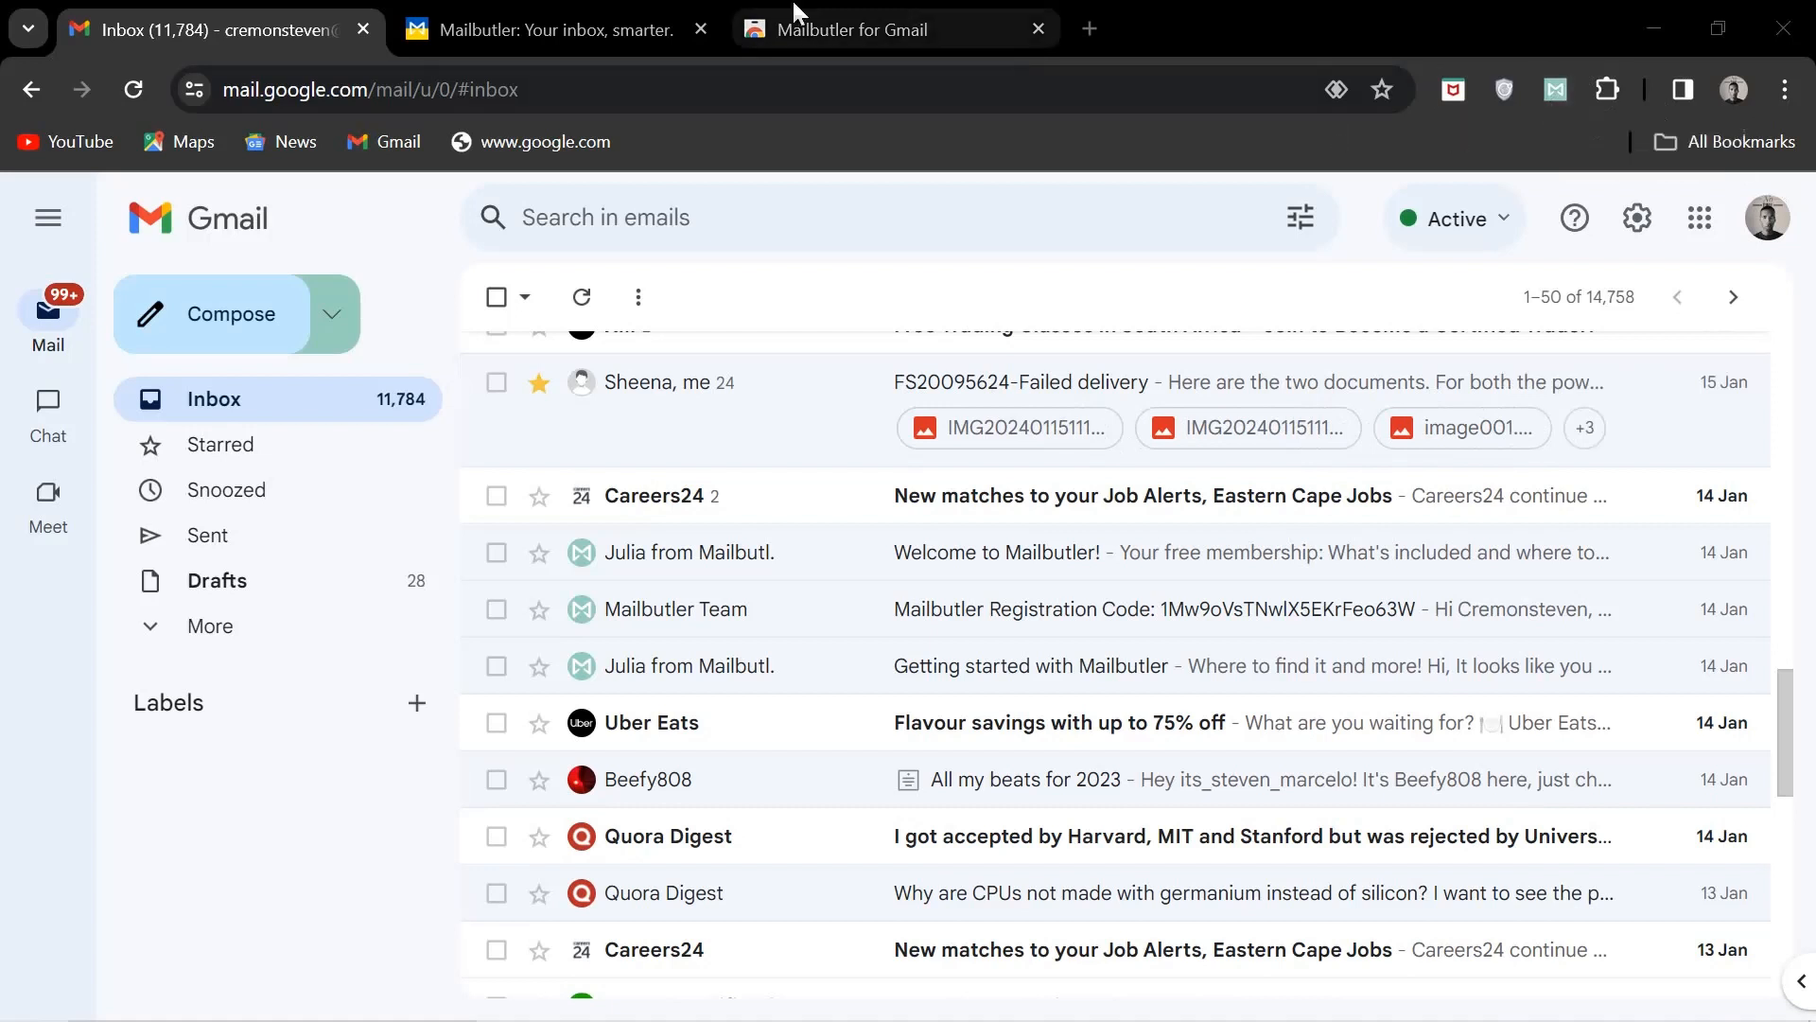
Open the Mailbutler website's get-started page and read the download instructions for Gmail.
{"action": "left_click", "coordinate": [512, 28]}
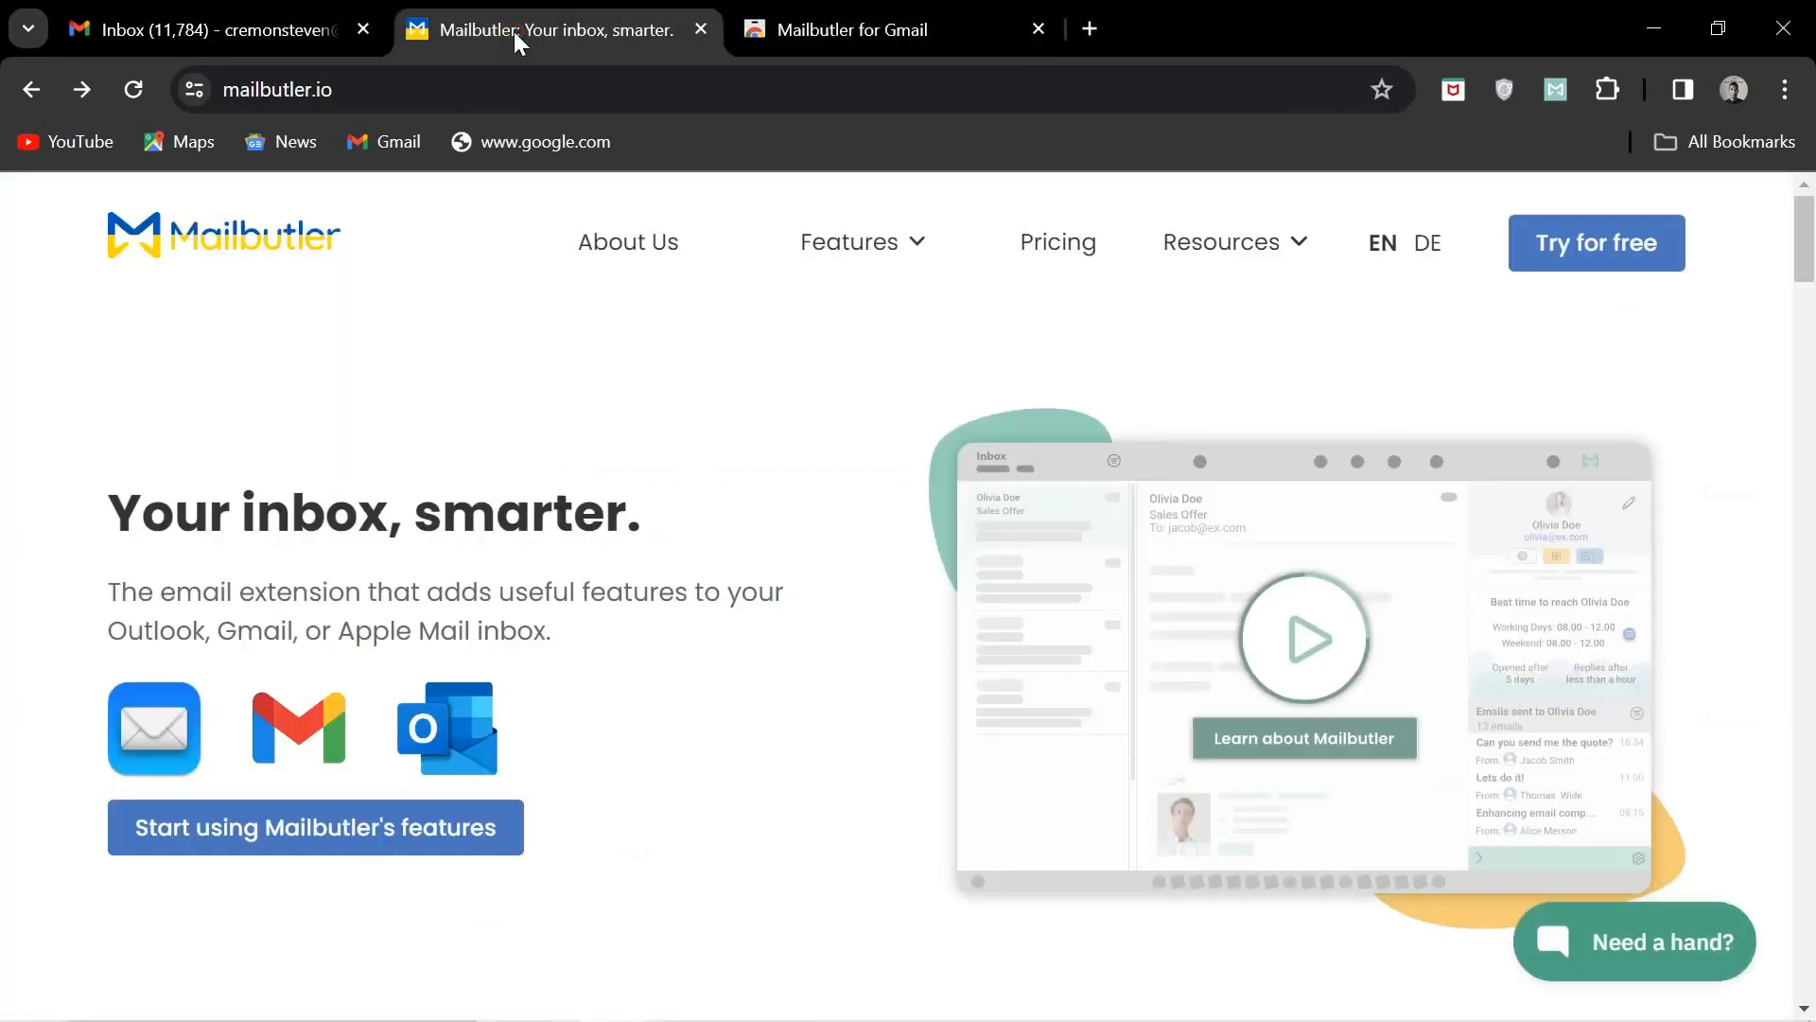
{"action": "left_click", "coordinate": [338, 840]}
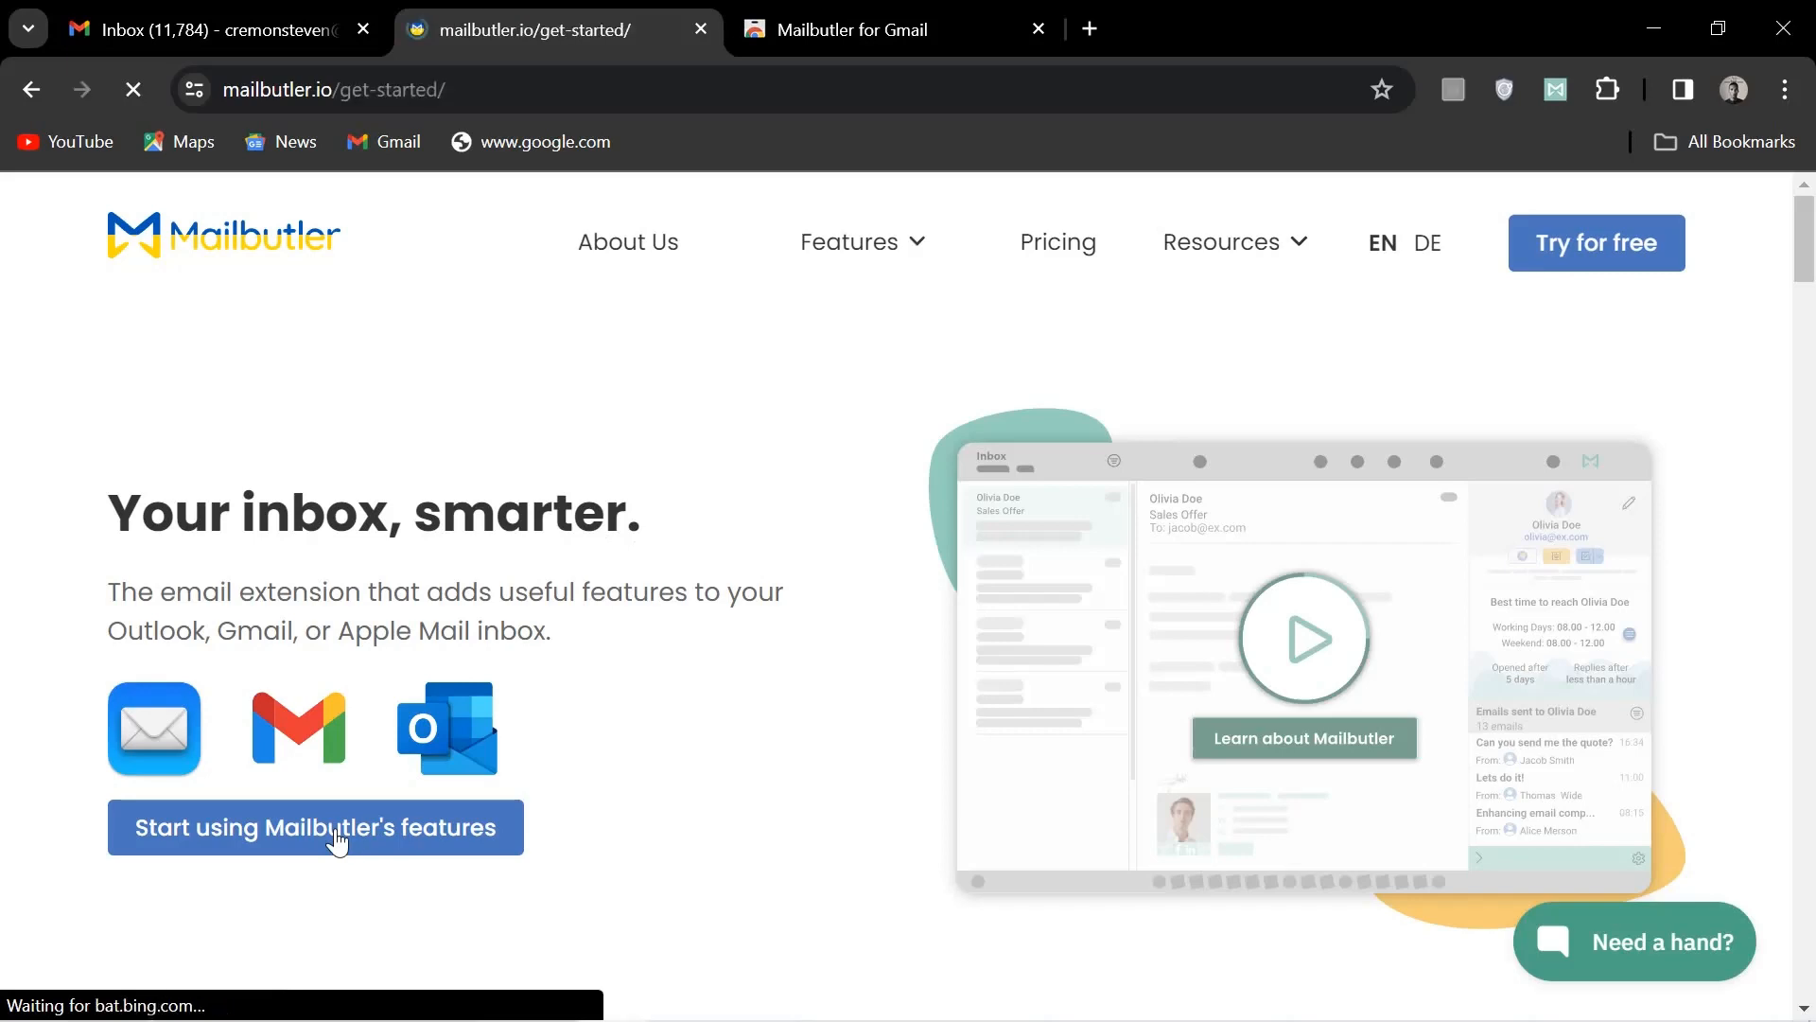
{"action": "scroll", "coordinate": [1163, 790], "scroll_direction": "down", "scroll_amount": 4}
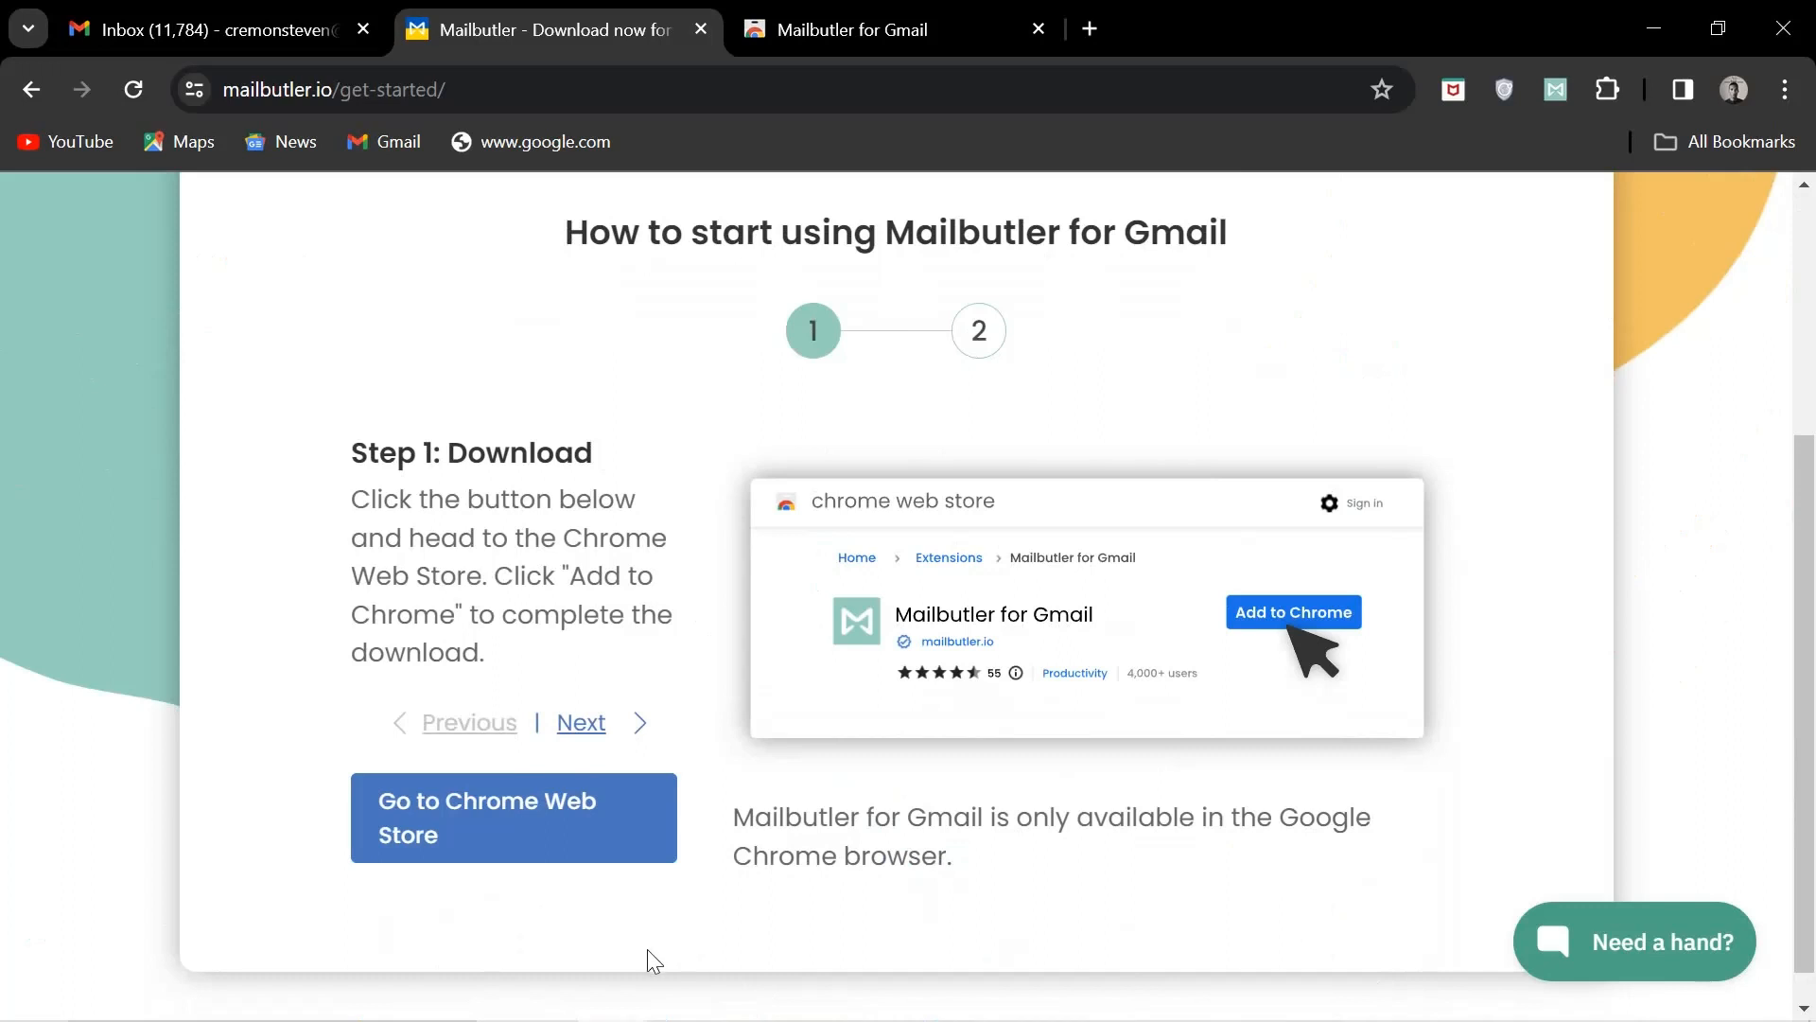
Close the Mailbutler page in the Chrome Web Store and return to the Gmail inbox.
{"action": "key", "text": "ctrl+Tab"}
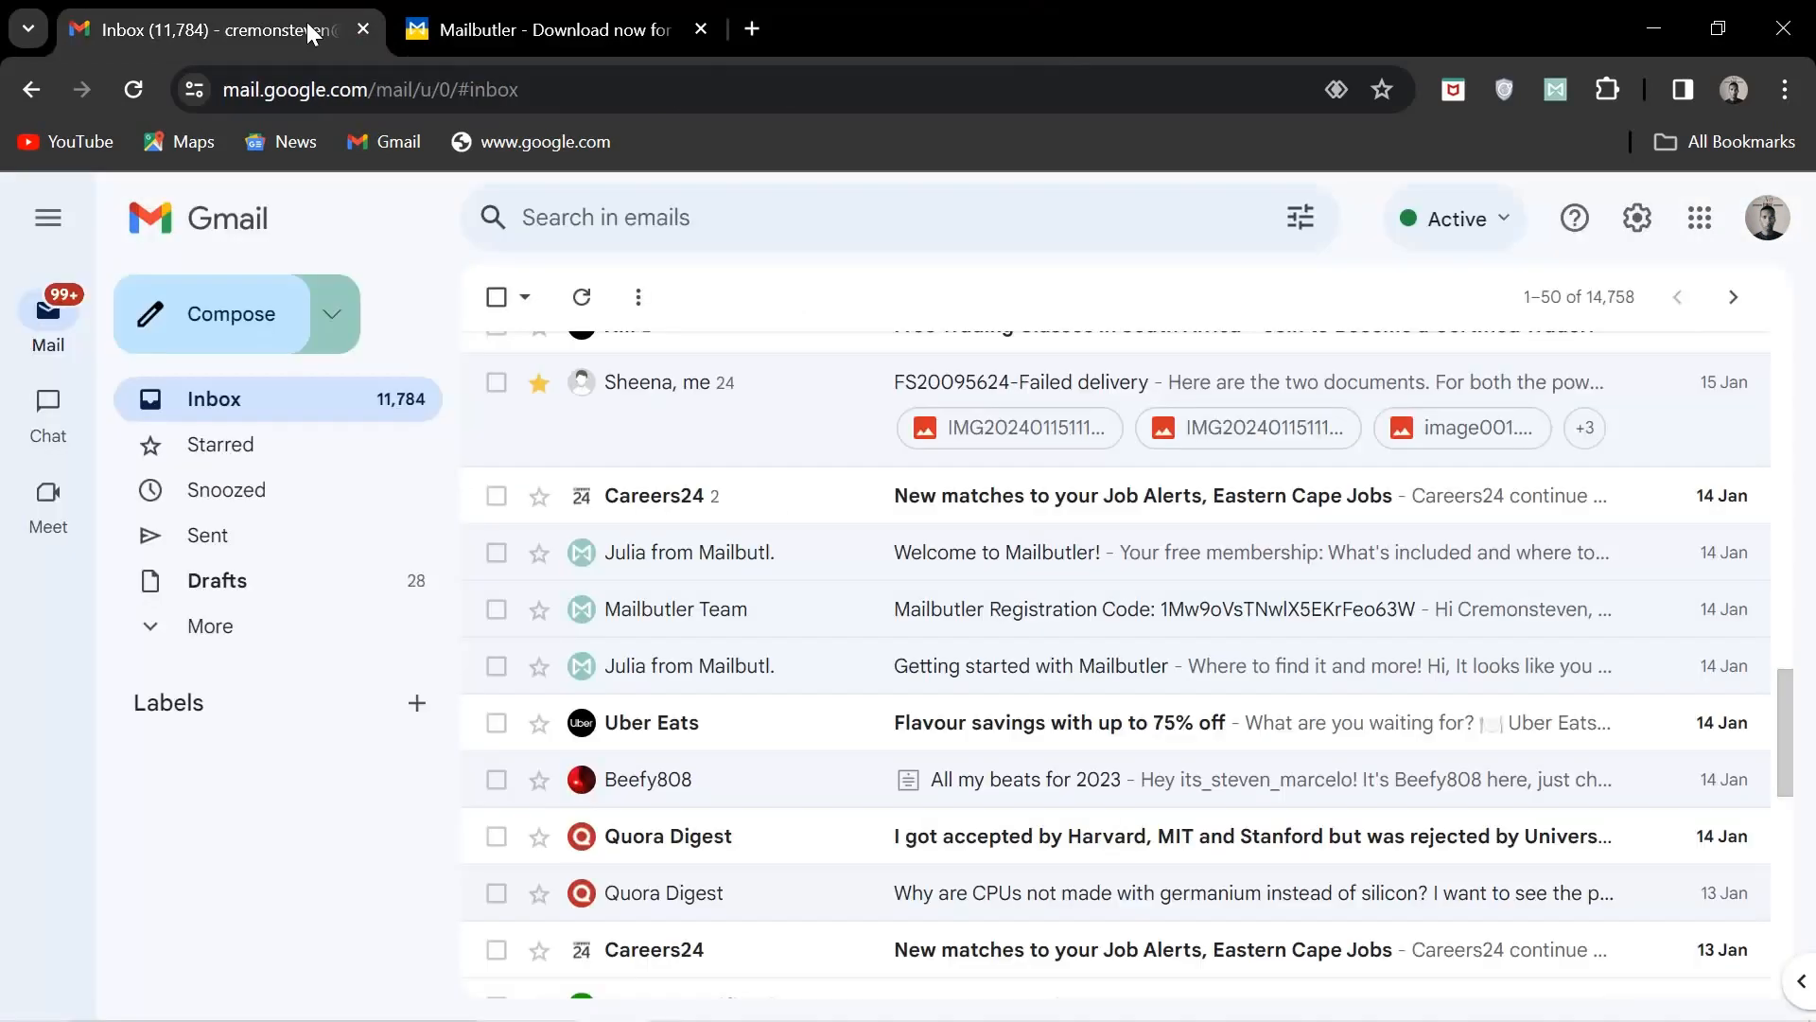
{"action": "left_click", "coordinate": [1038, 29]}
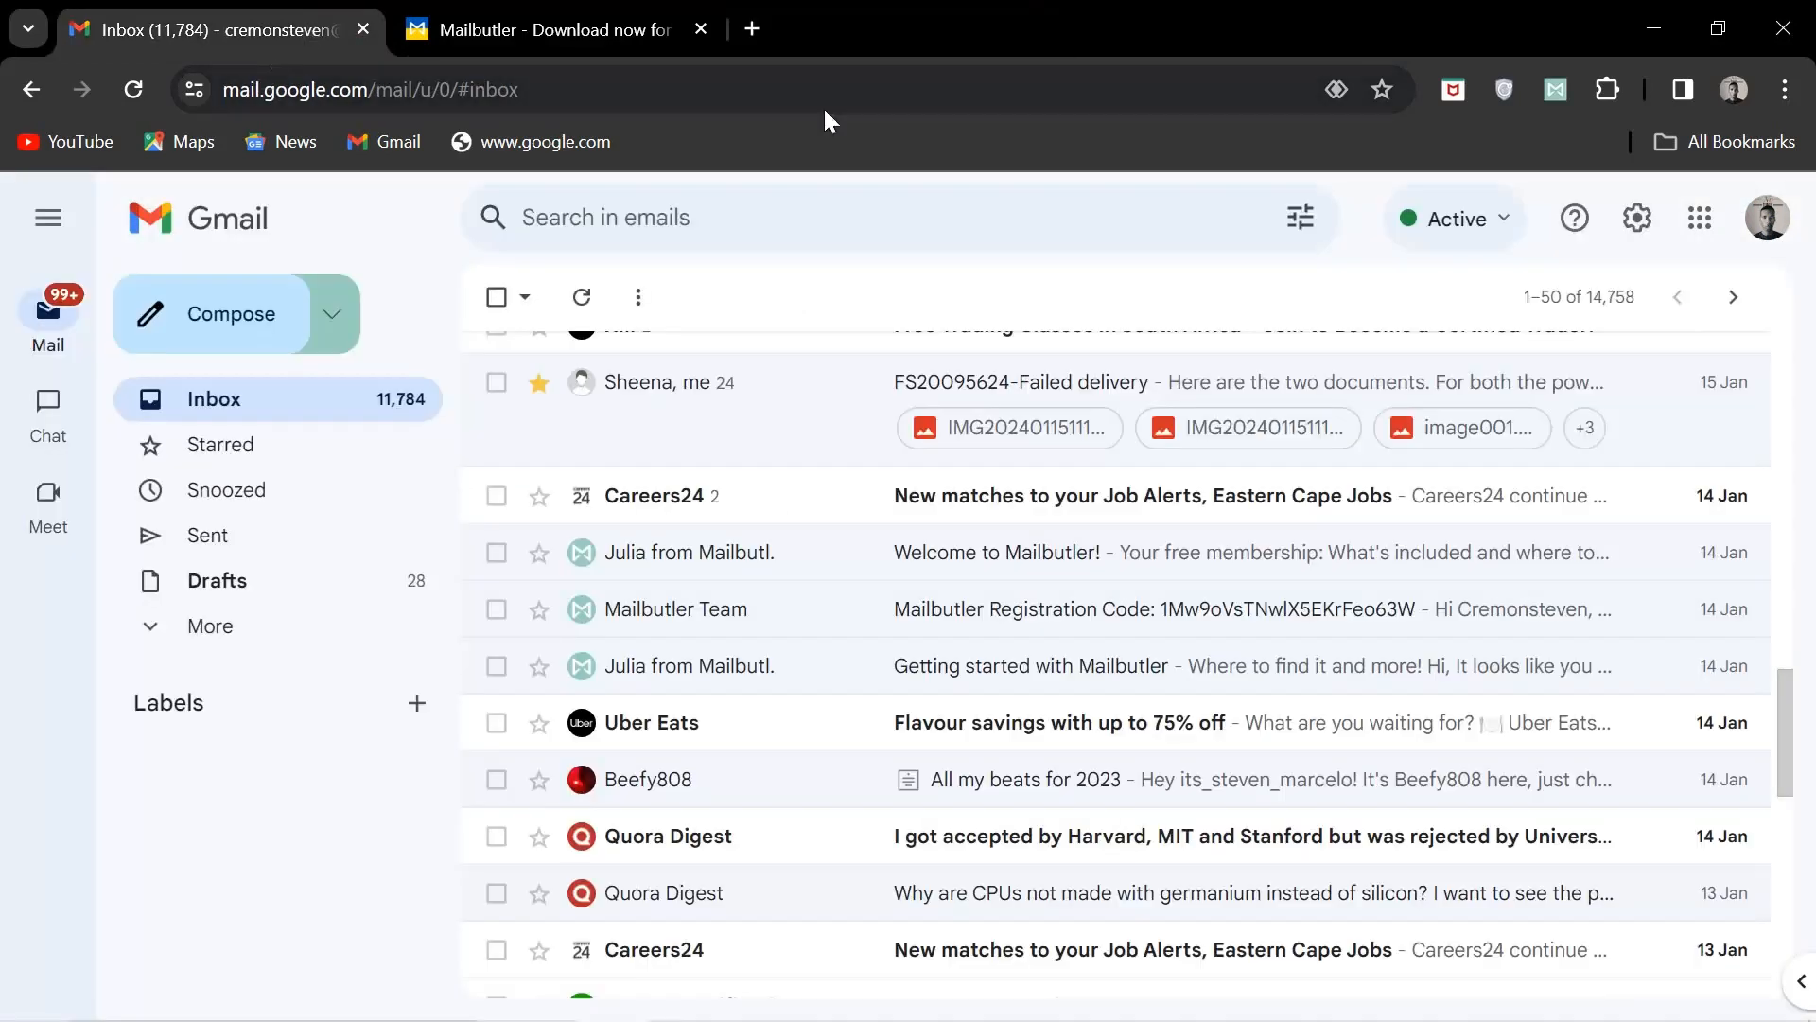
{"action": "left_click", "coordinate": [1611, 88]}
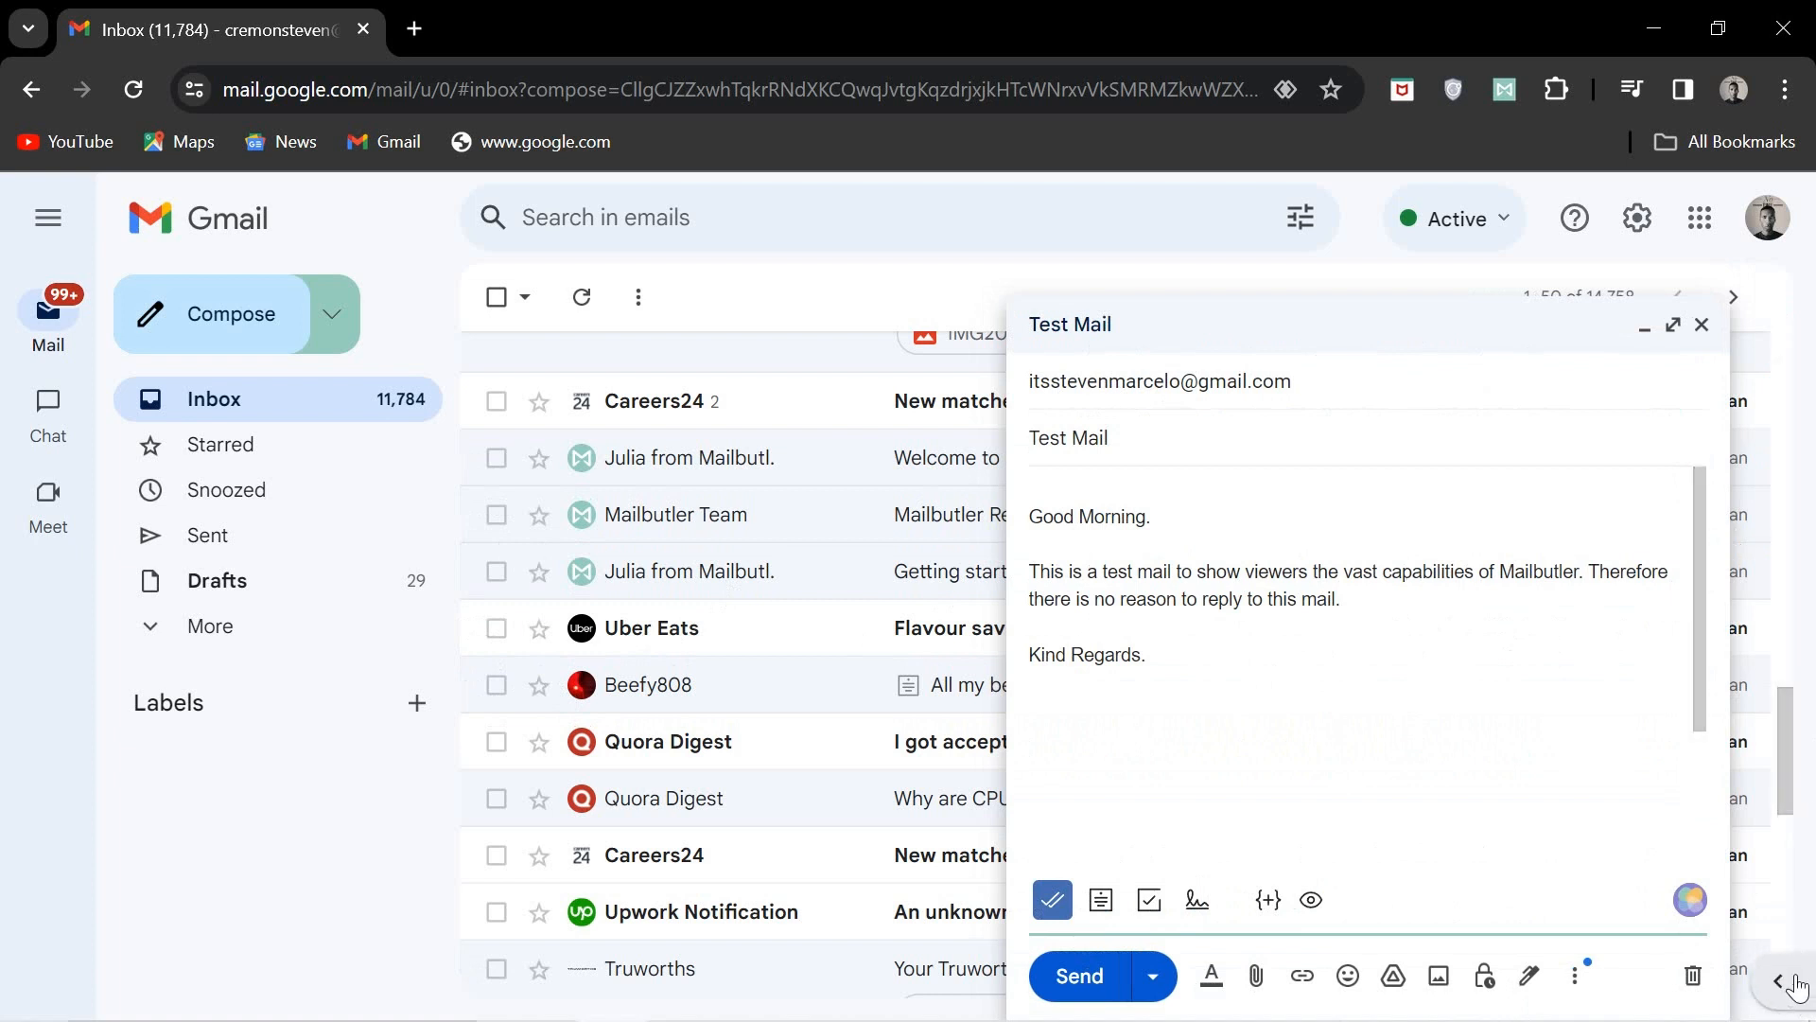
Show Gmail's side panel, open Mailbutler for Gmail in it and look over its home dashboard.
{"action": "left_click", "coordinate": [1796, 984]}
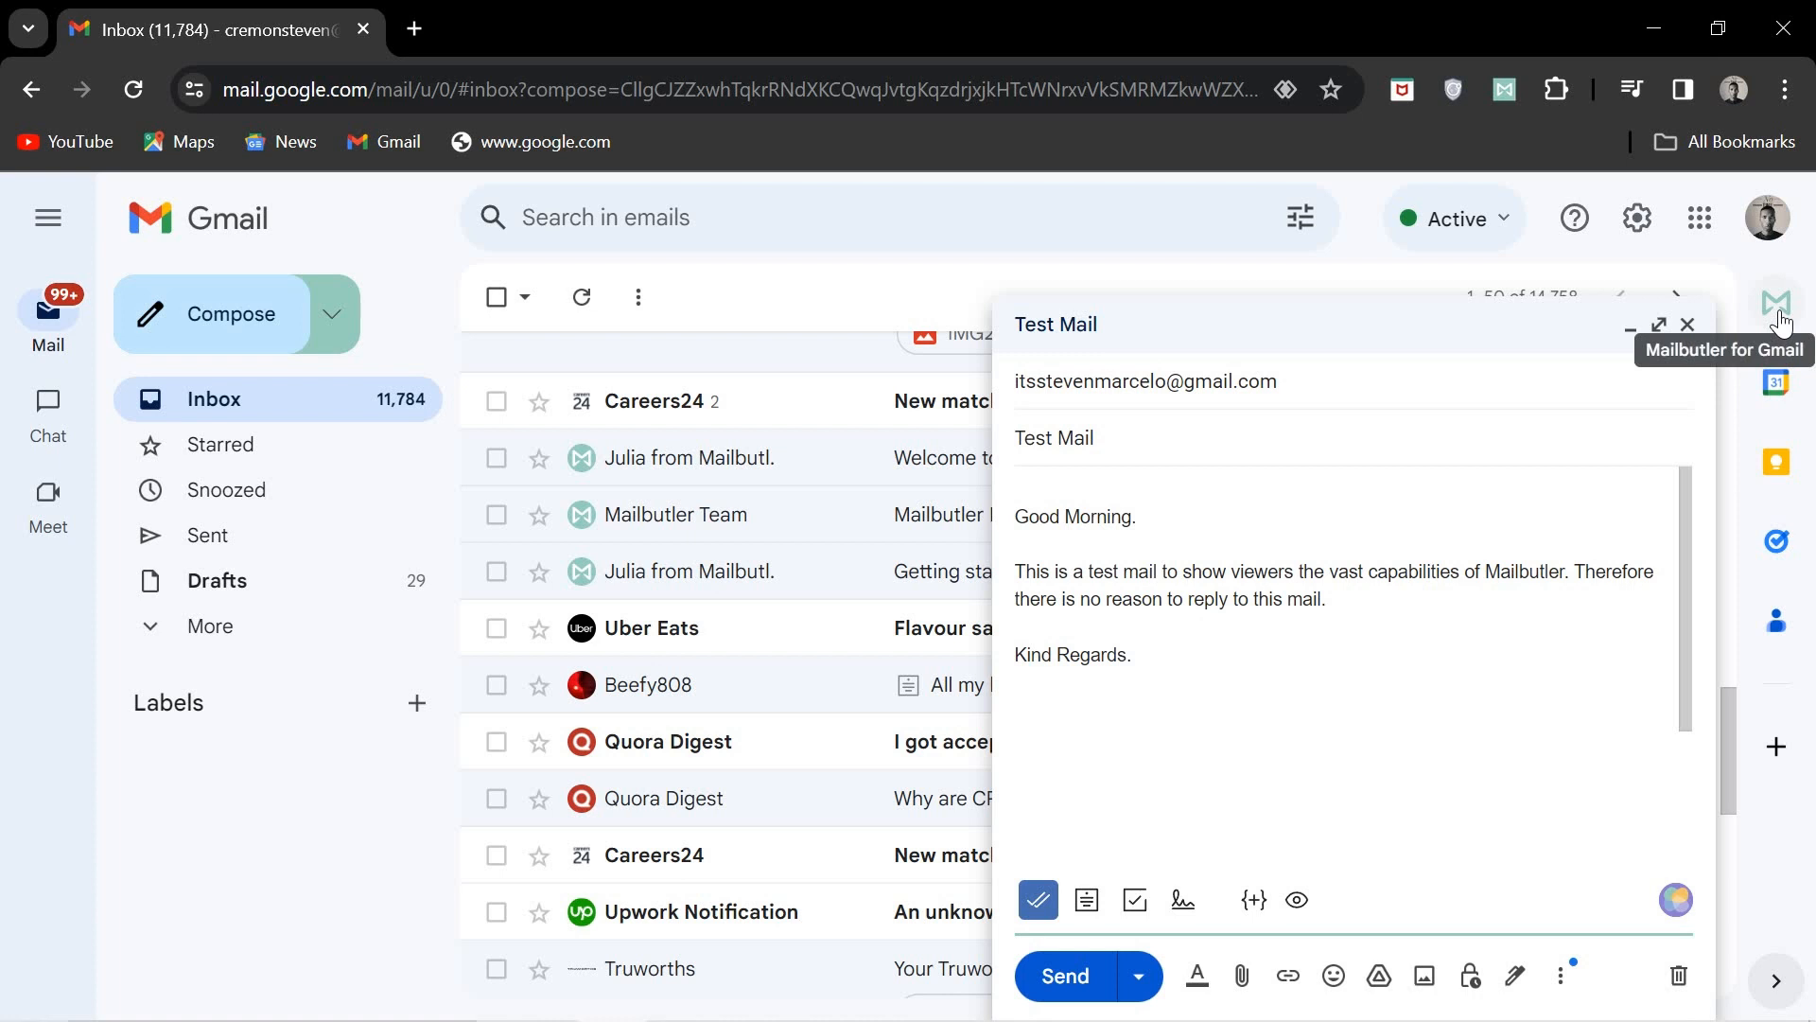
{"action": "left_click", "coordinate": [1778, 303]}
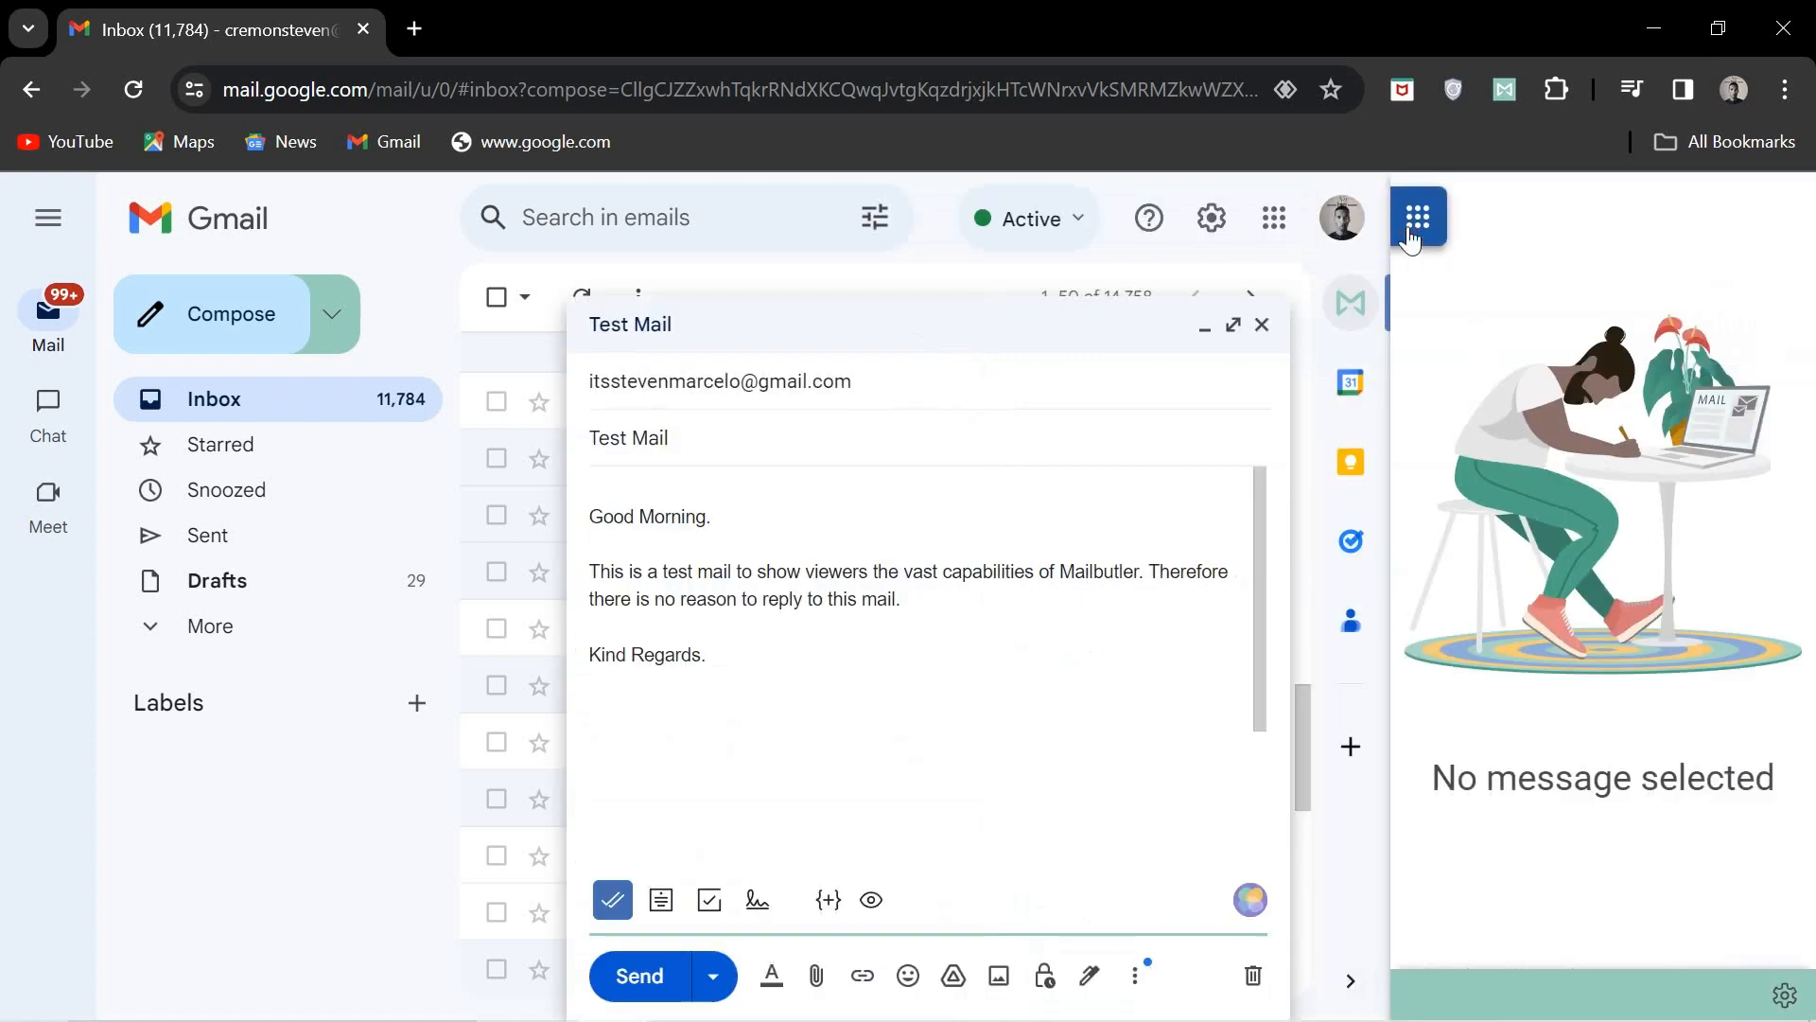
{"action": "left_click", "coordinate": [1410, 239]}
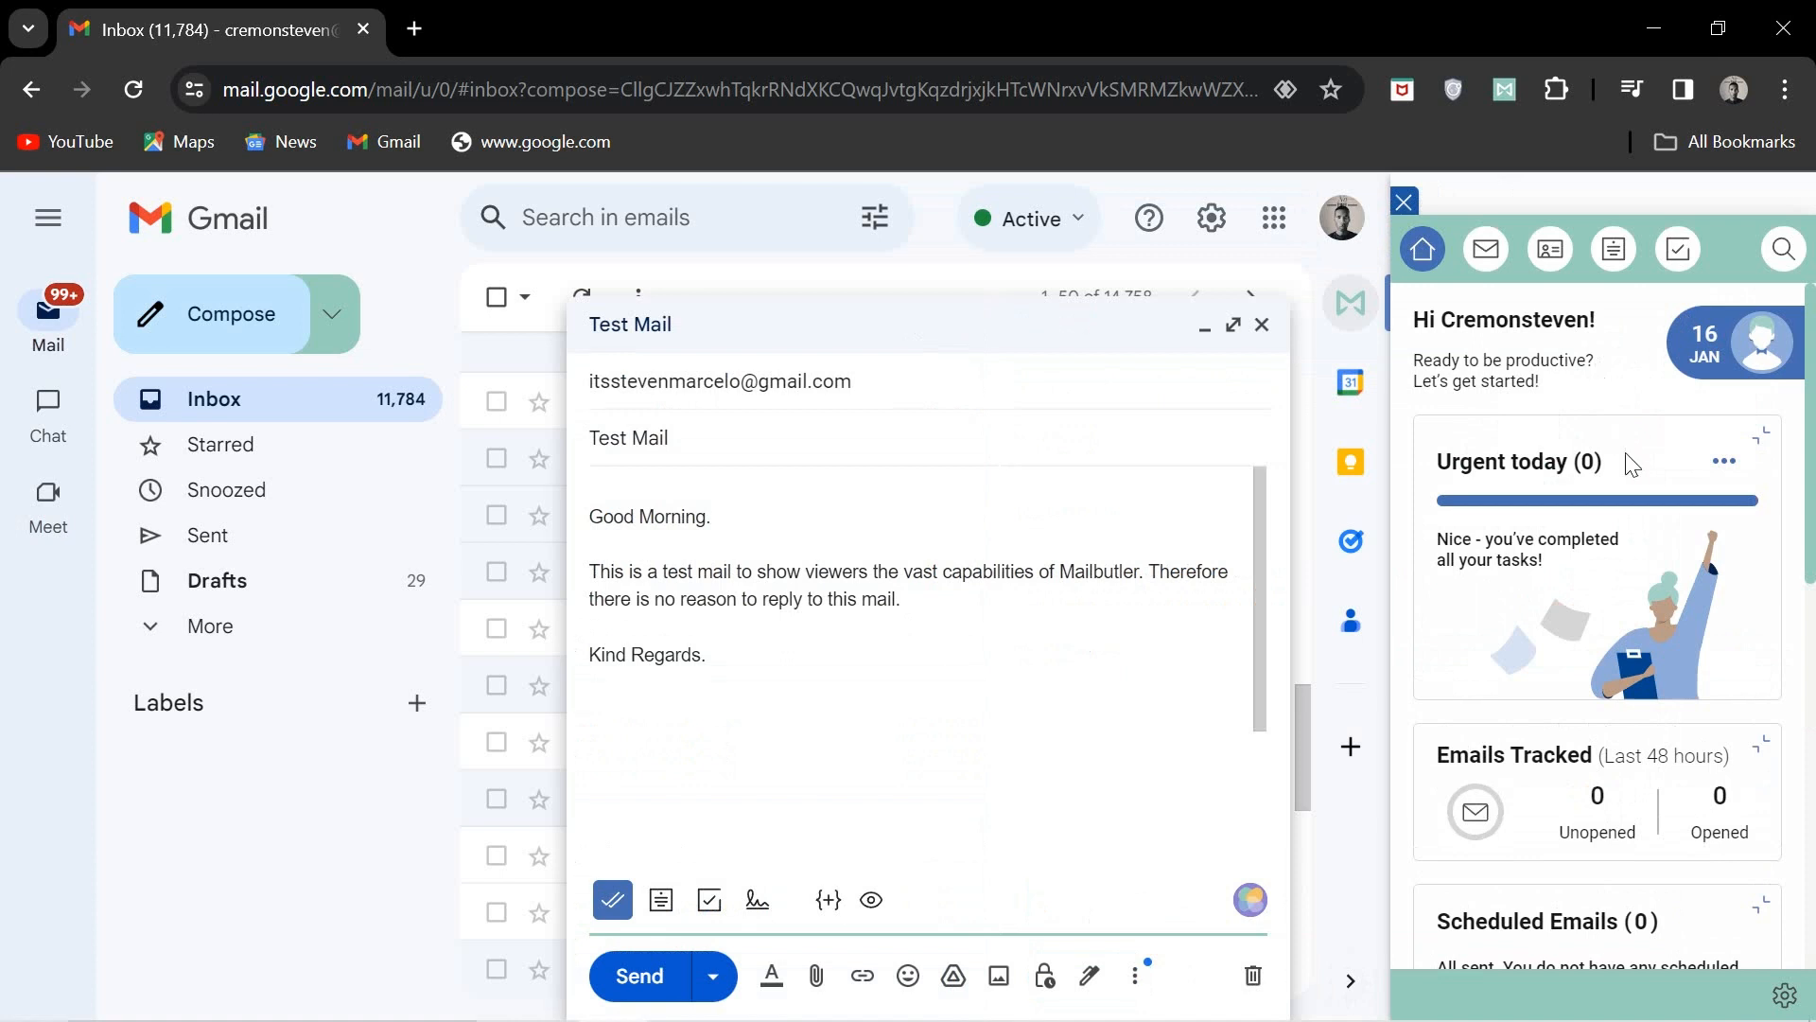
{"action": "scroll", "coordinate": [1632, 464], "scroll_direction": "down", "scroll_amount": 1}
{"action": "scroll", "coordinate": [1633, 464], "scroll_direction": "up", "scroll_amount": 1}
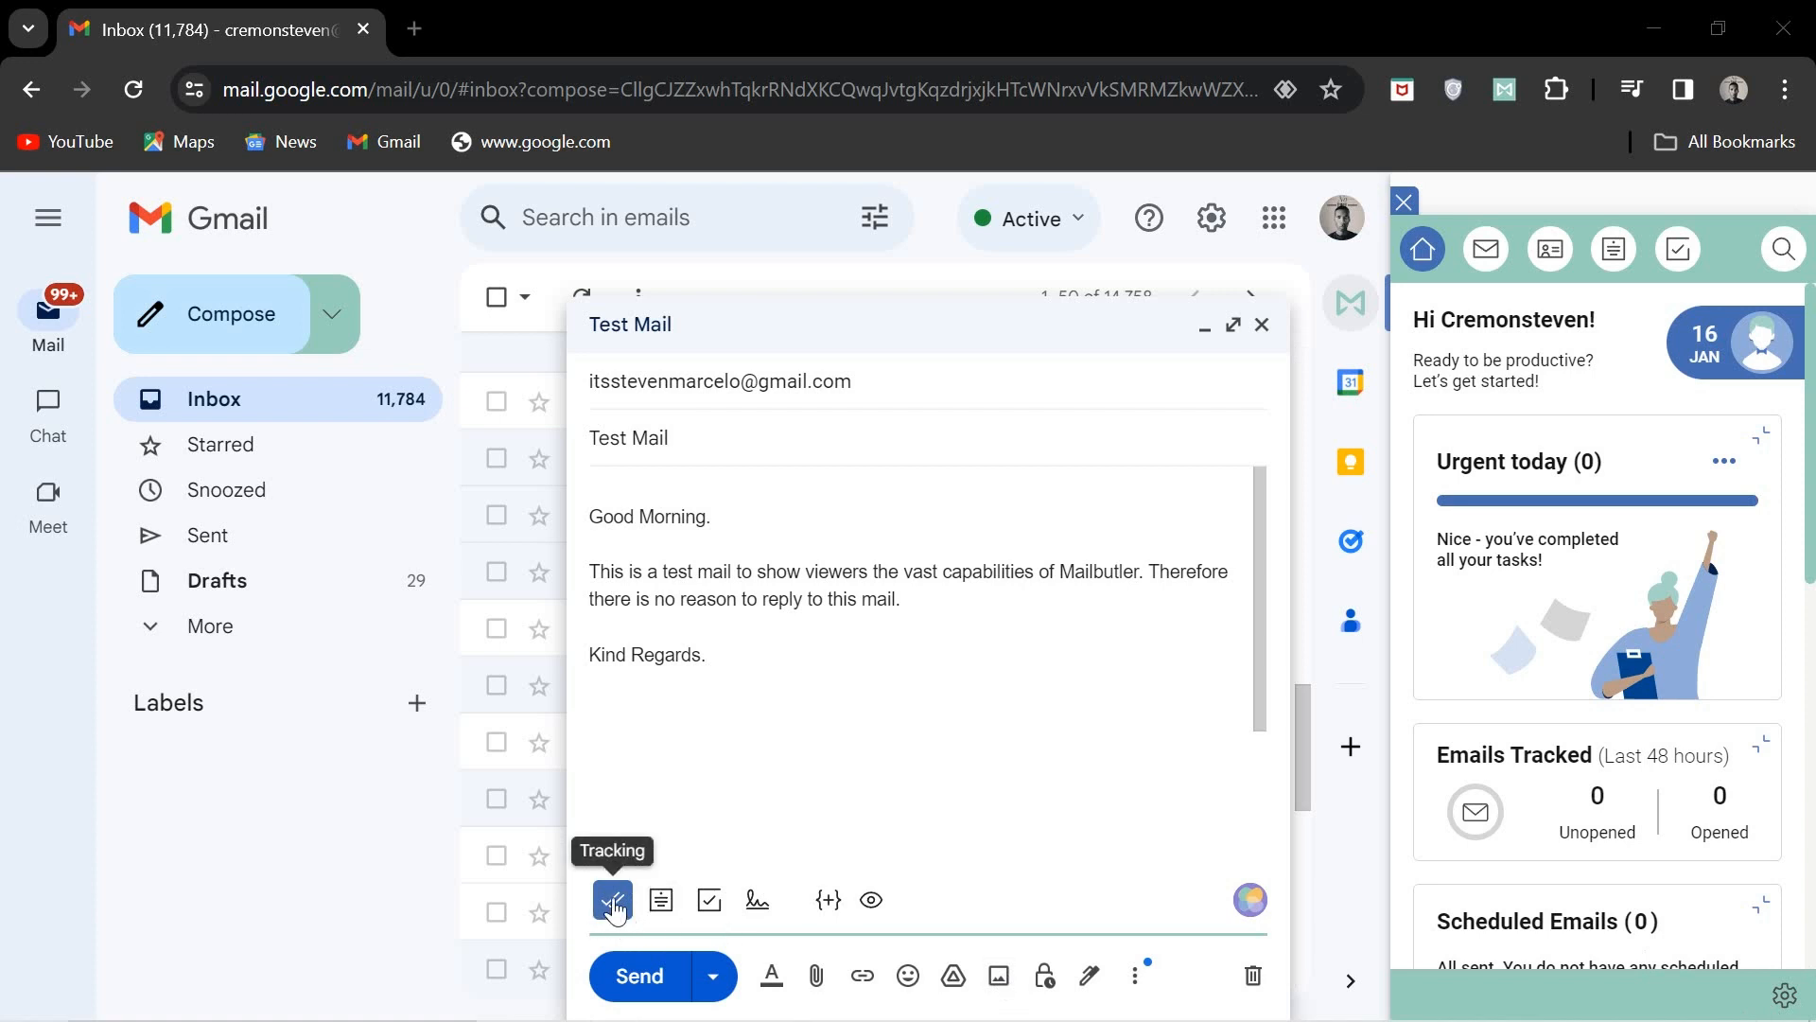
Set the Mailbutler tracking of the Test Mail draft to Only Opens.
{"action": "left_click", "coordinate": [615, 906]}
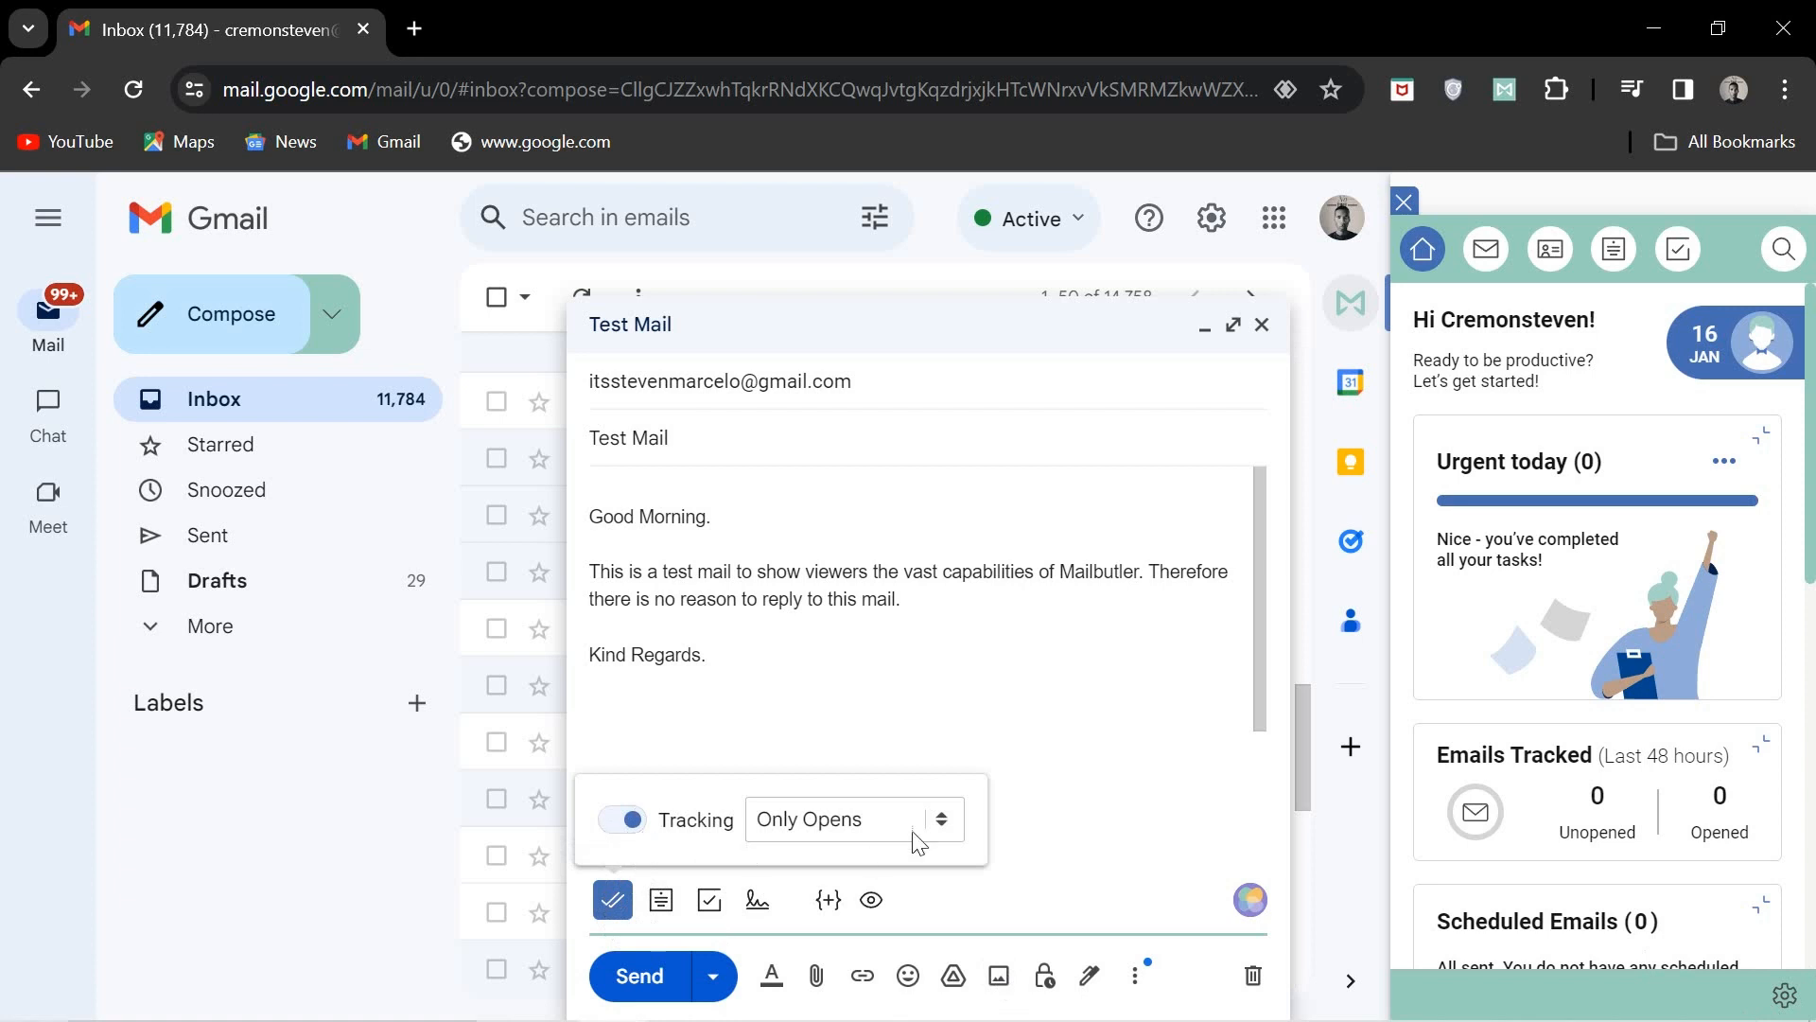
{"action": "left_click", "coordinate": [948, 829]}
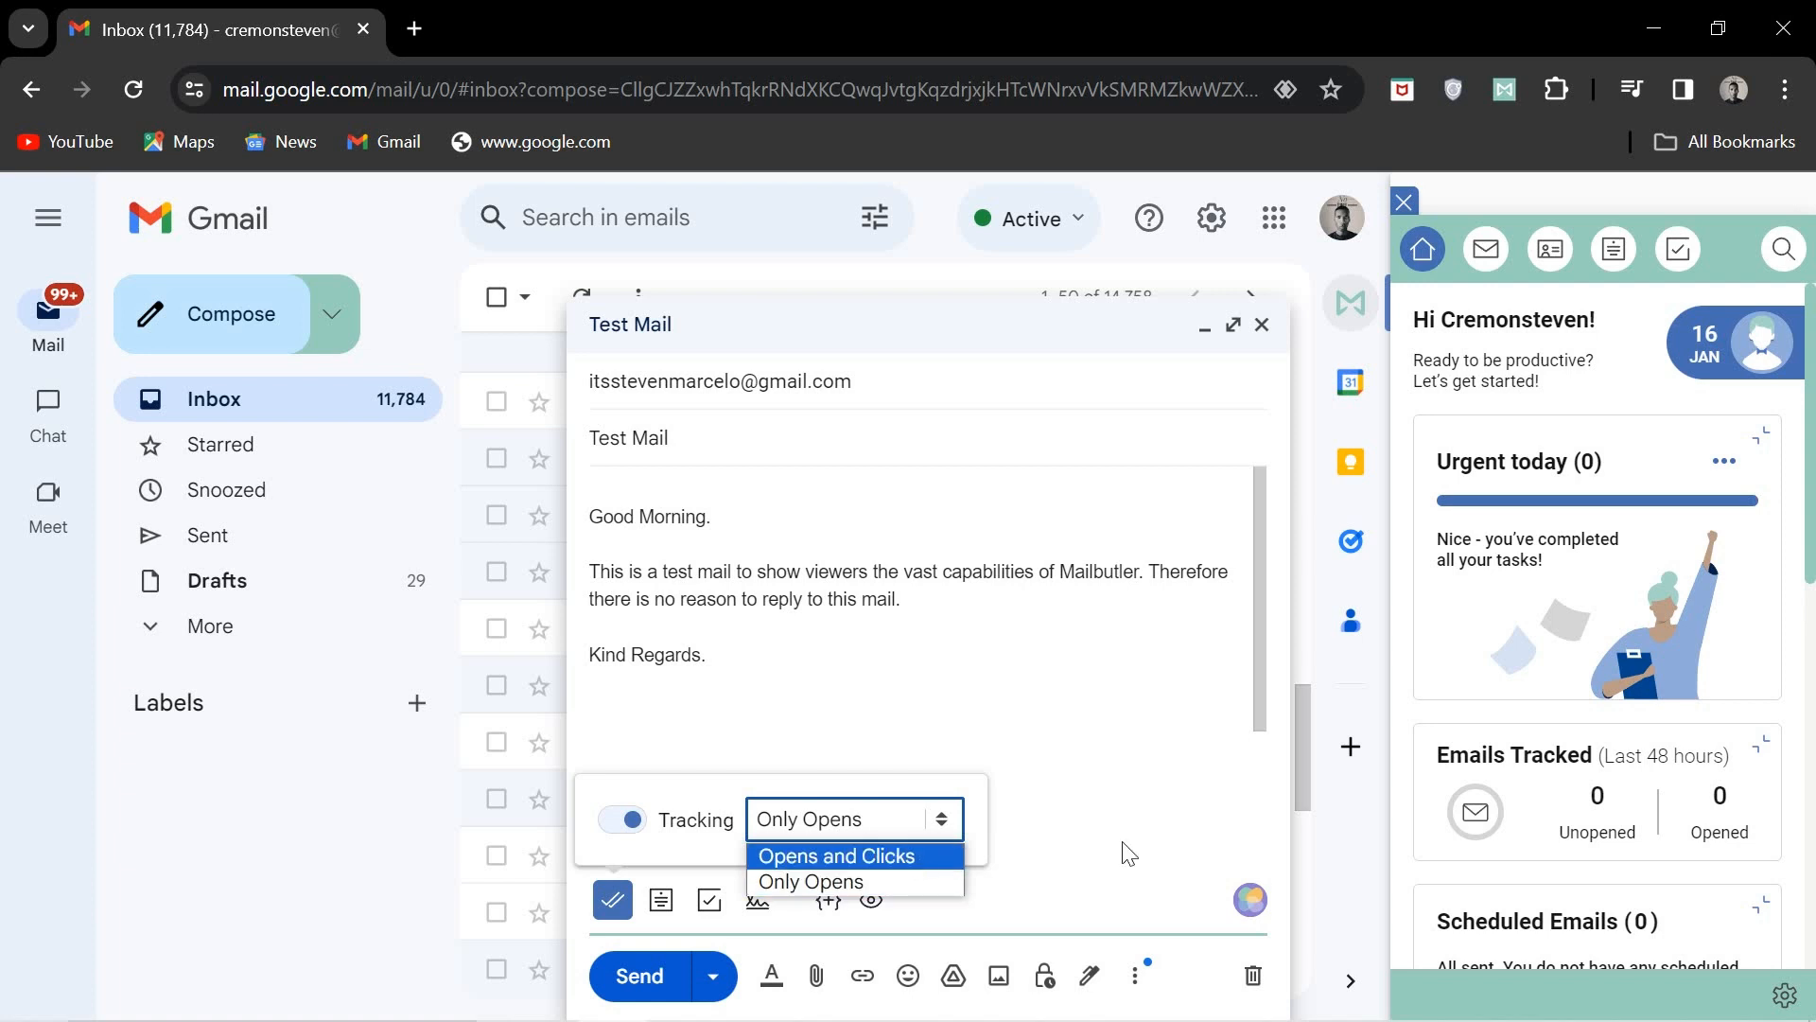
{"action": "left_click", "coordinate": [821, 880]}
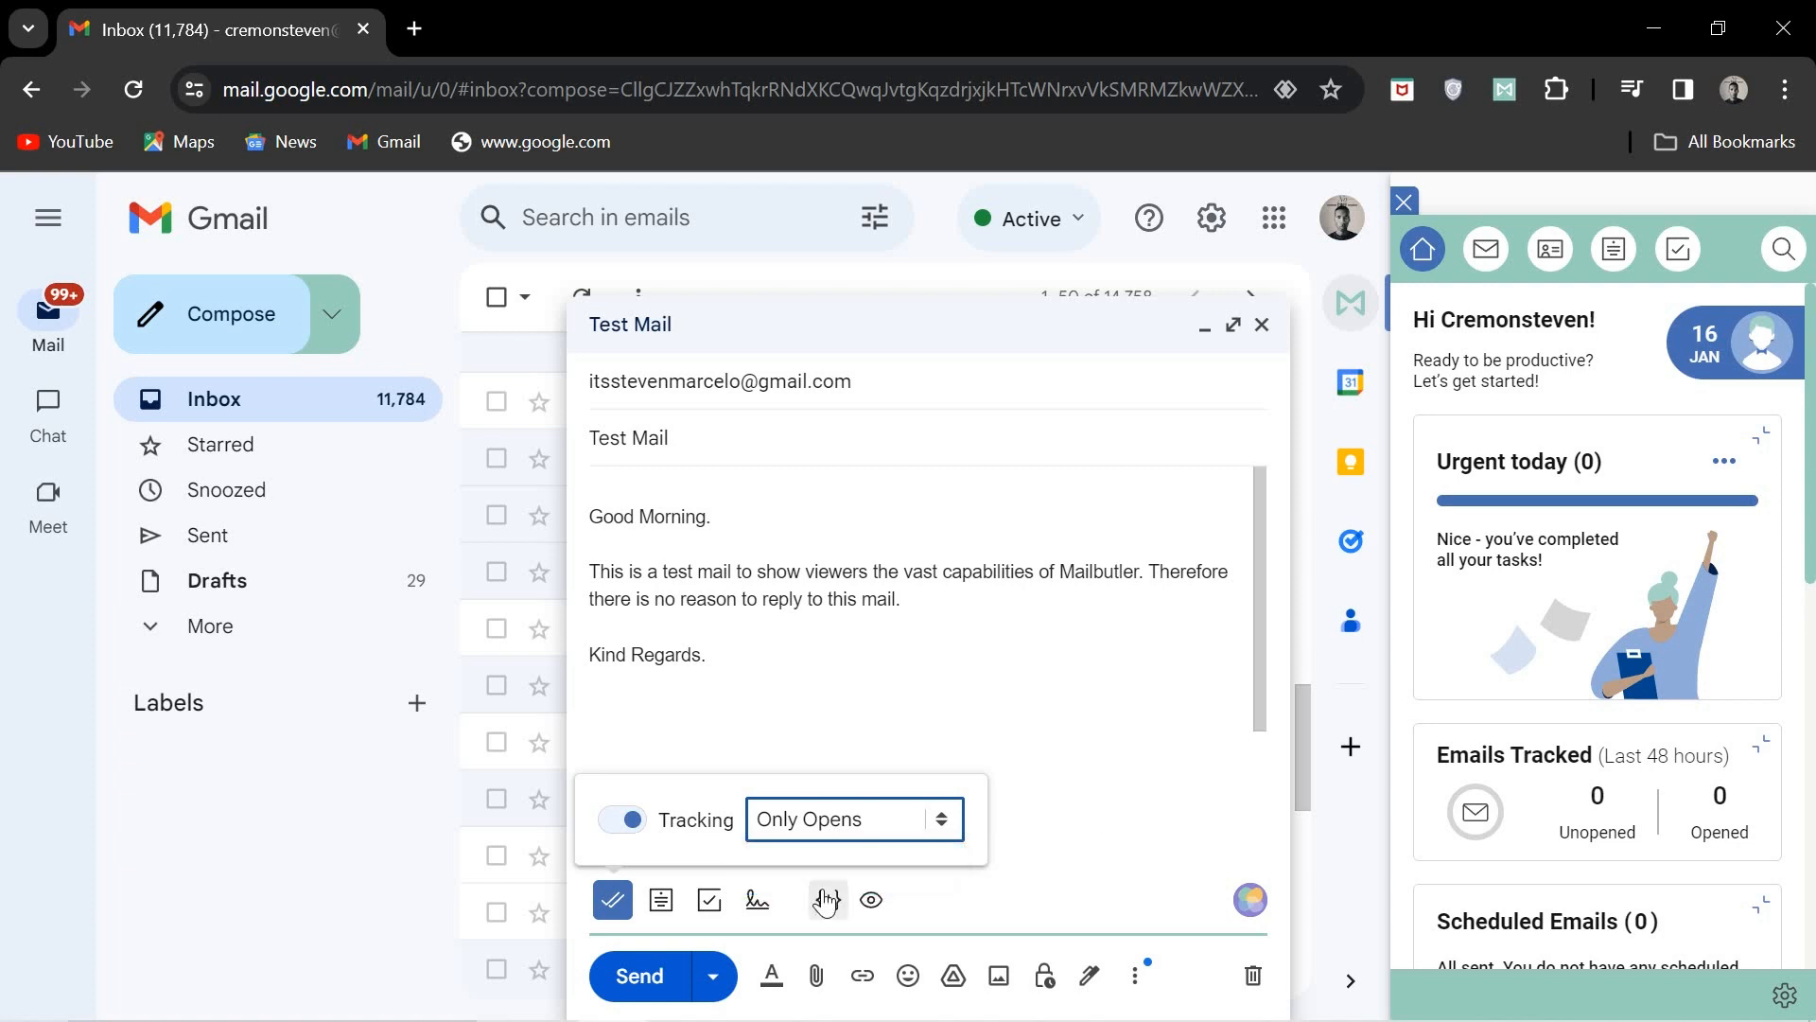
{"action": "left_click", "coordinate": [1056, 755]}
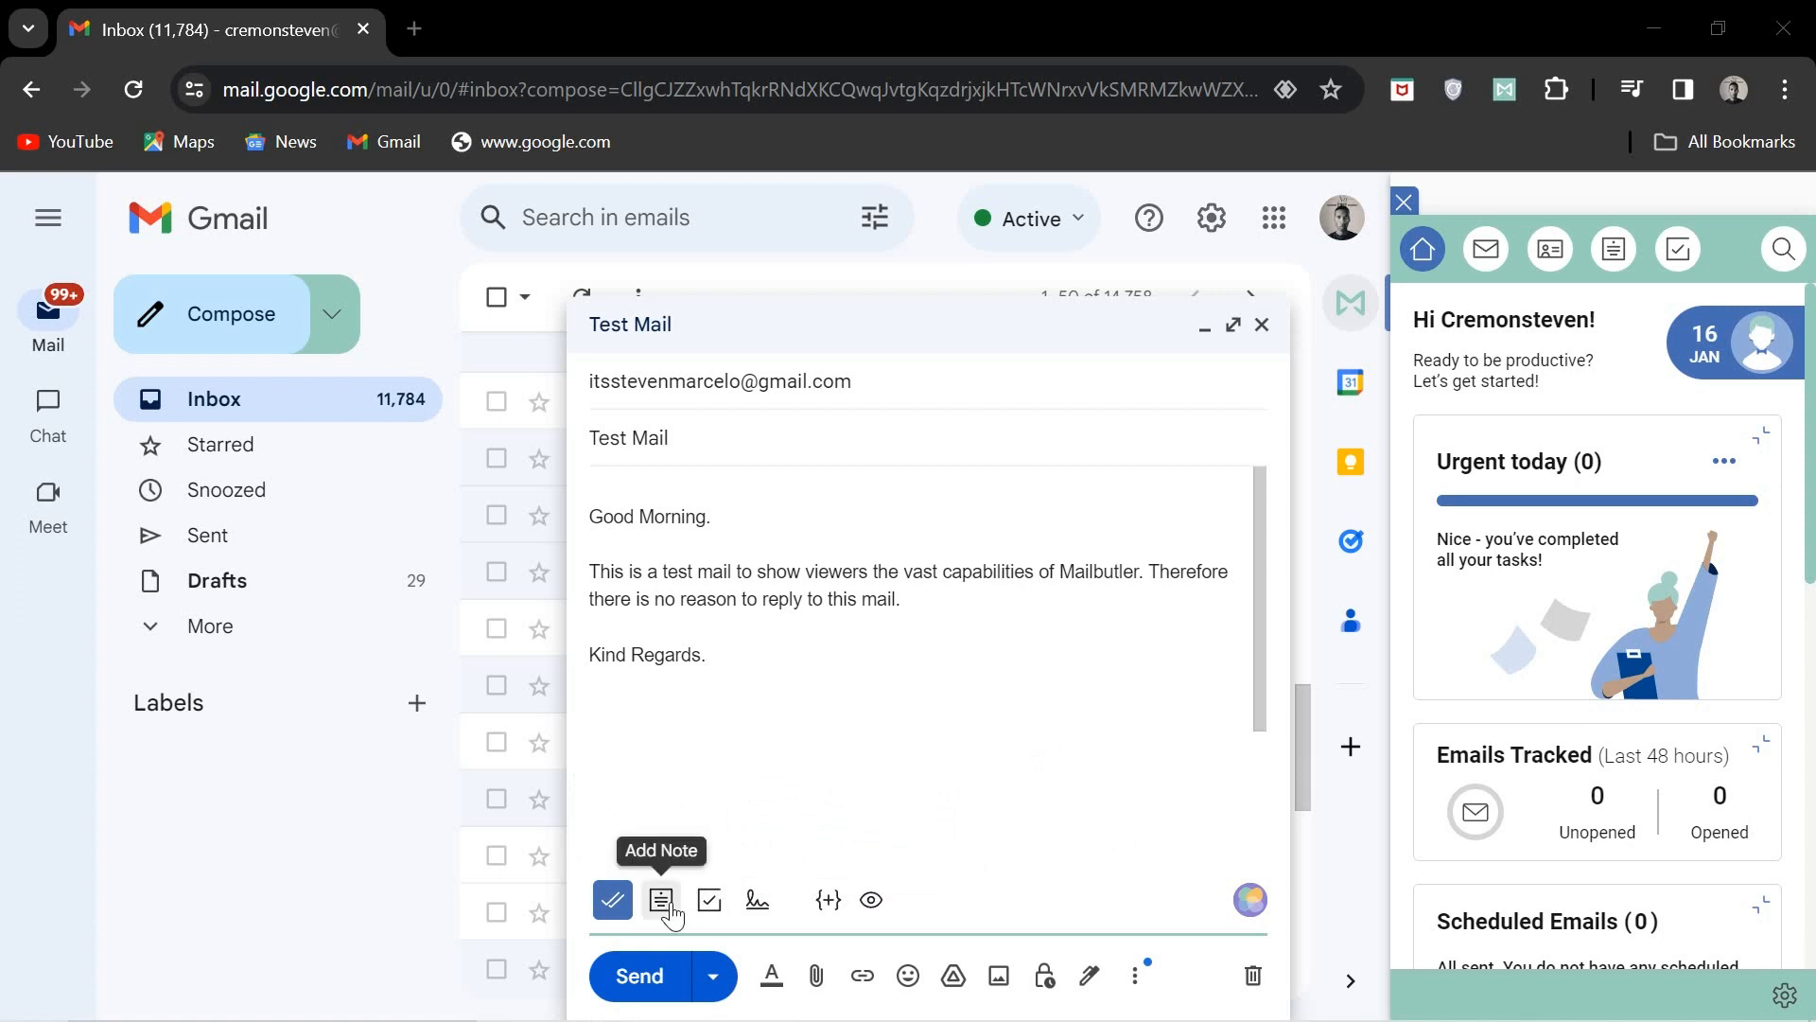
Add a note to the Test Mail draft about passing on the recipient's reply, and tag it urgent.
{"action": "left_click", "coordinate": [670, 909]}
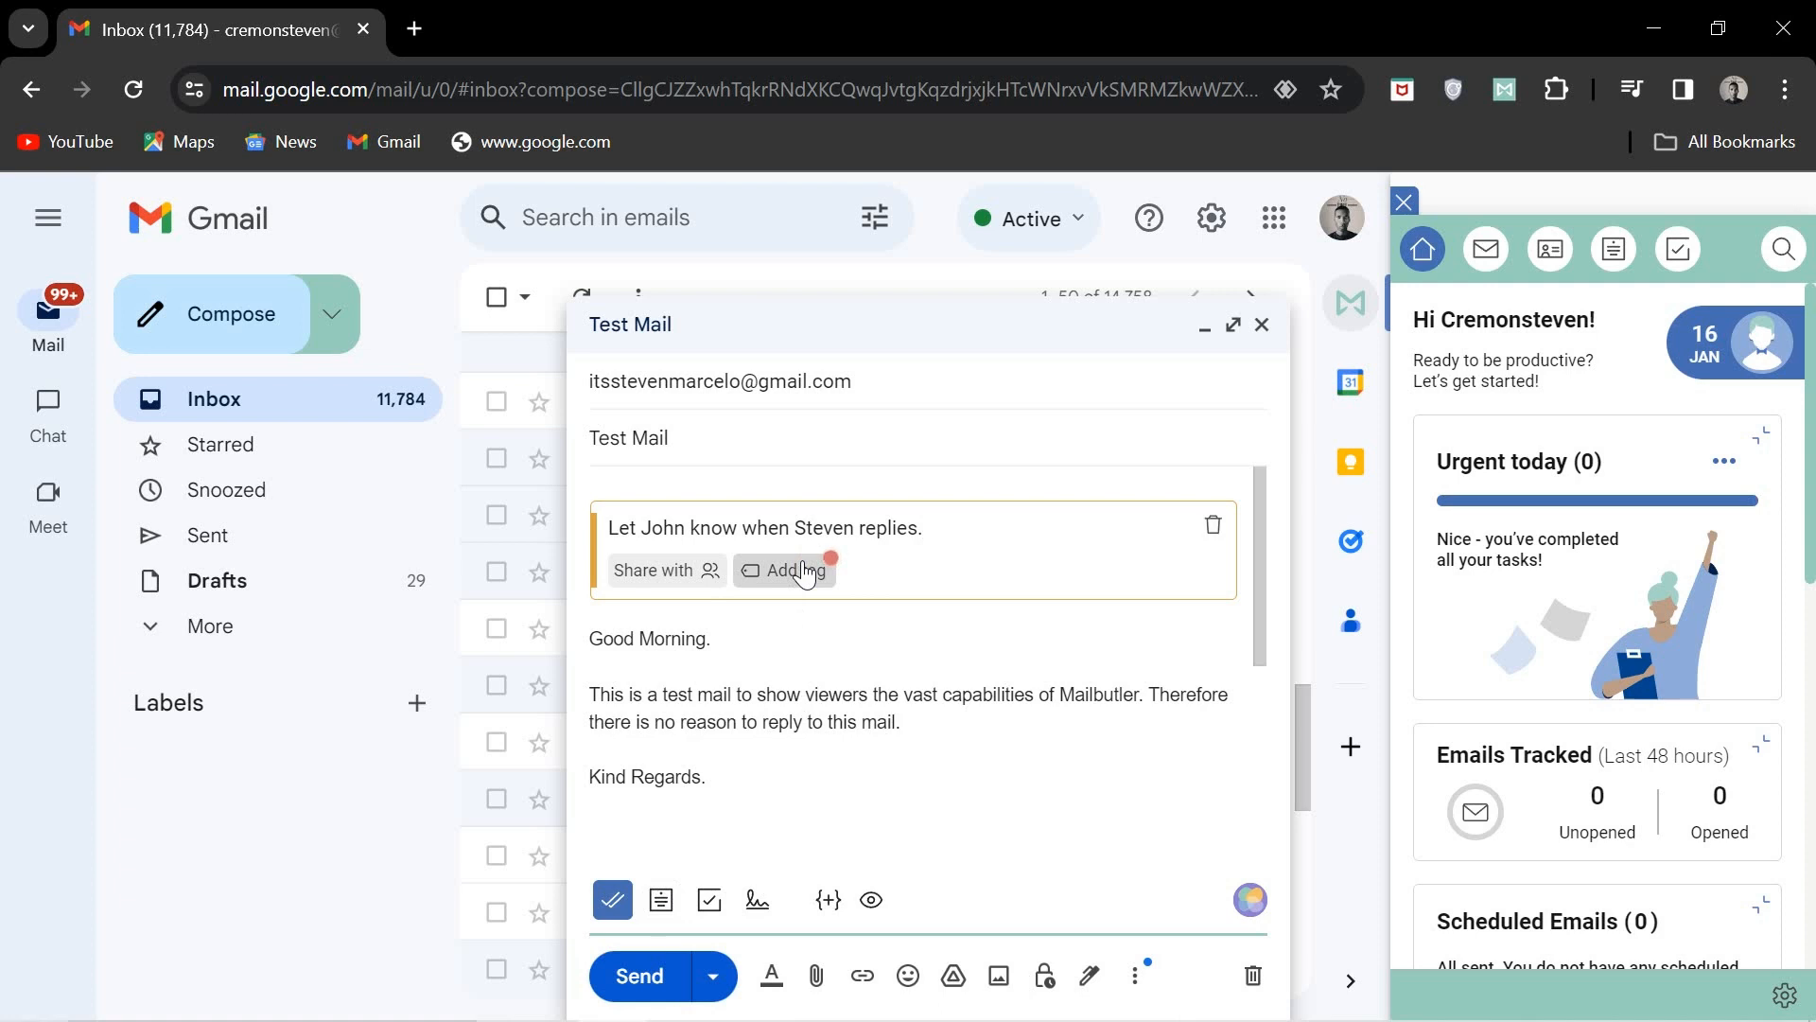
{"action": "left_click", "coordinate": [804, 570]}
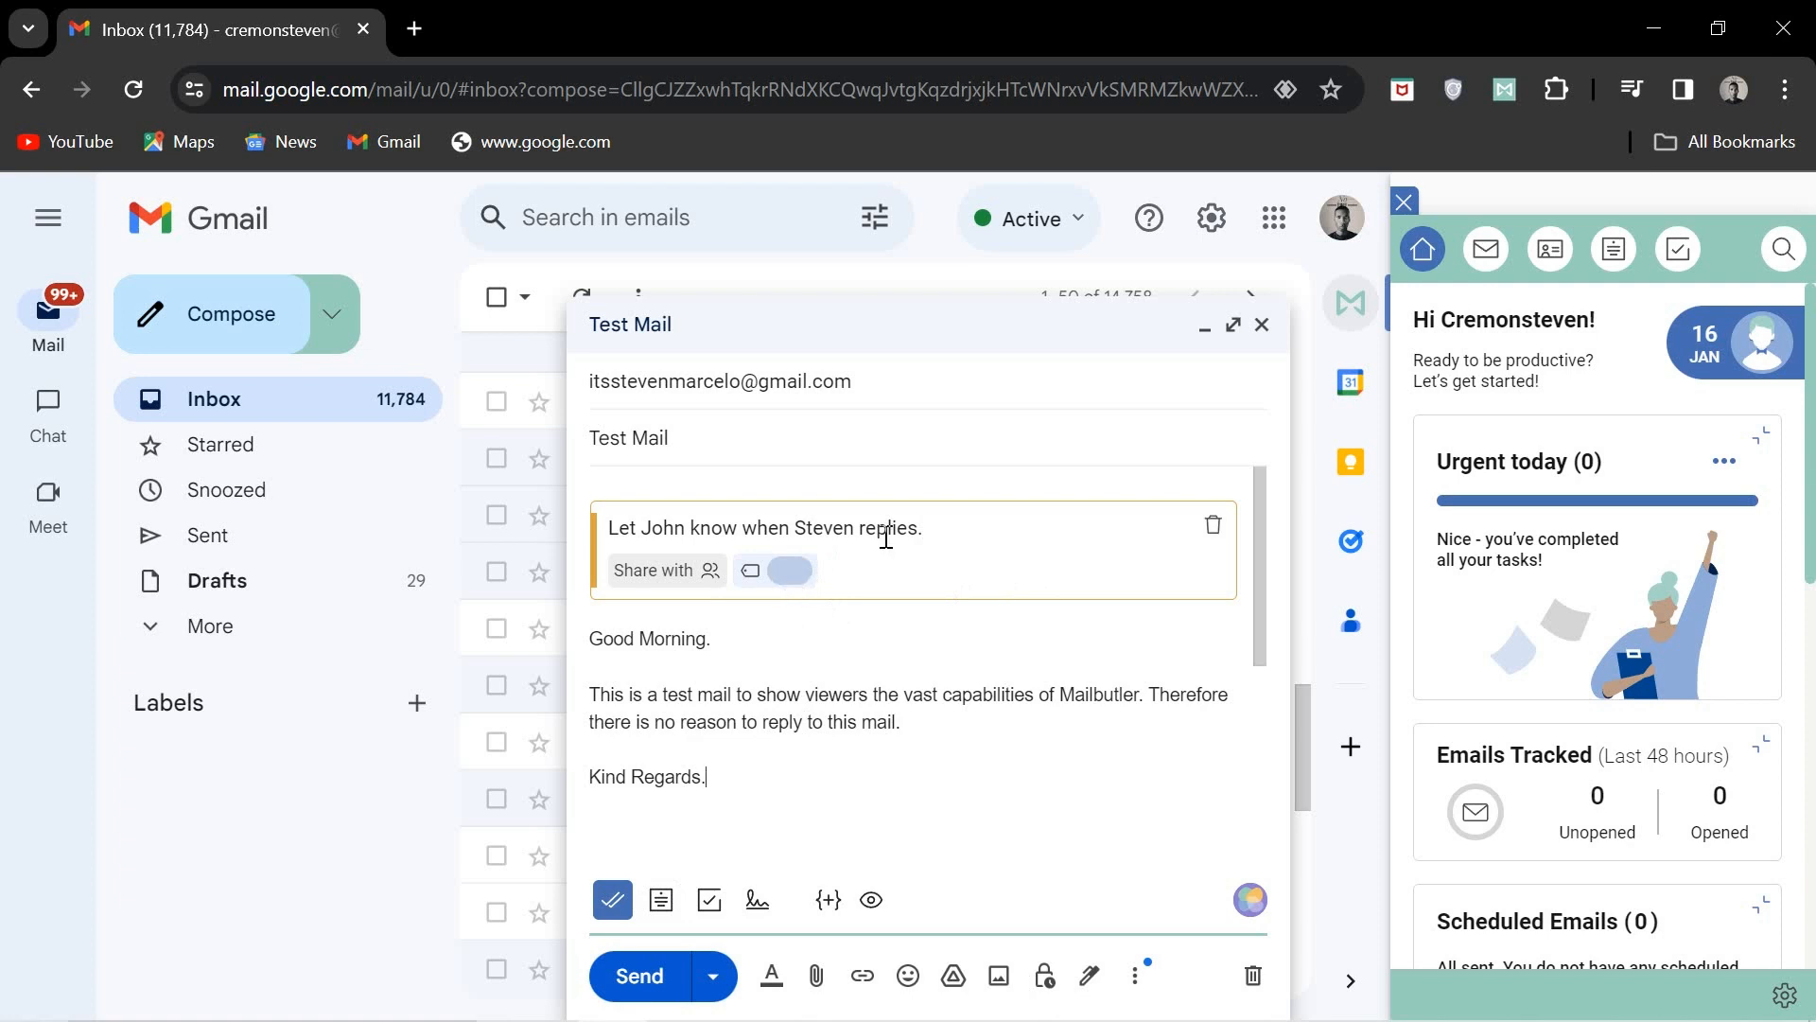
{"action": "type", "text": "u"}
{"action": "left_click", "coordinate": [807, 568]}
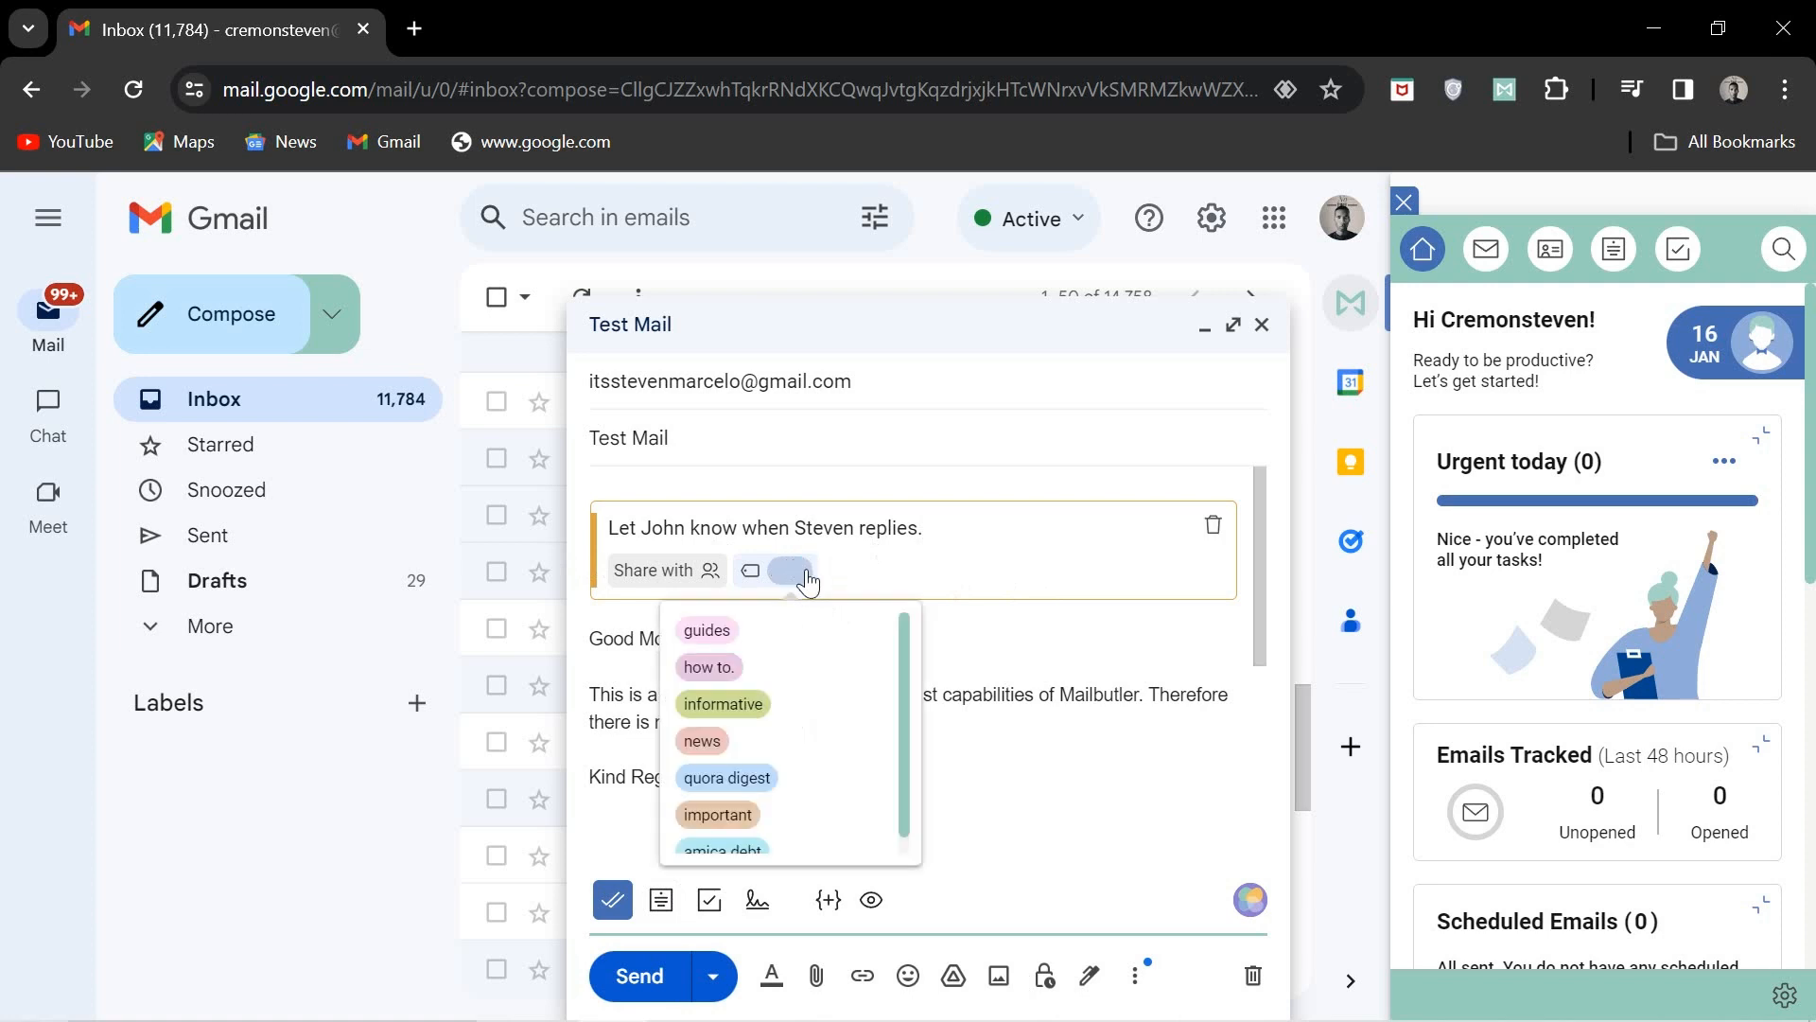
{"action": "scroll", "coordinate": [767, 692], "scroll_direction": "down", "scroll_amount": 1}
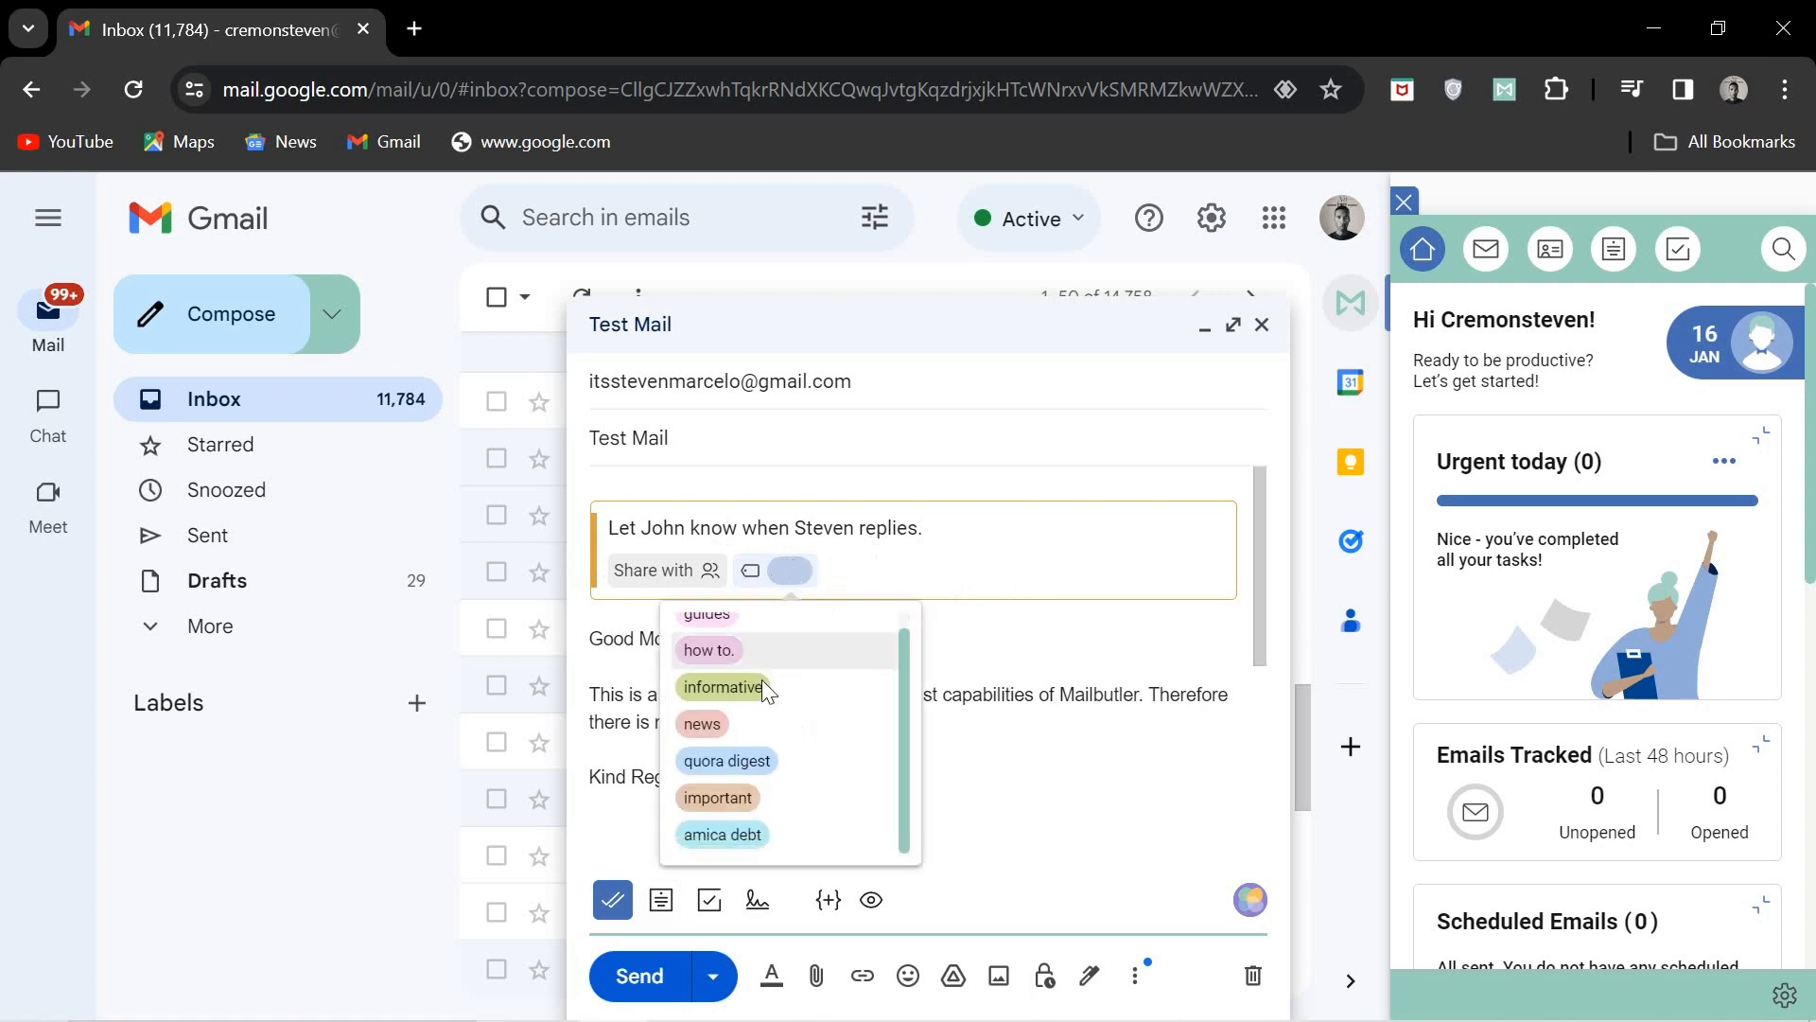
{"action": "scroll", "coordinate": [767, 691], "scroll_direction": "up", "scroll_amount": 1}
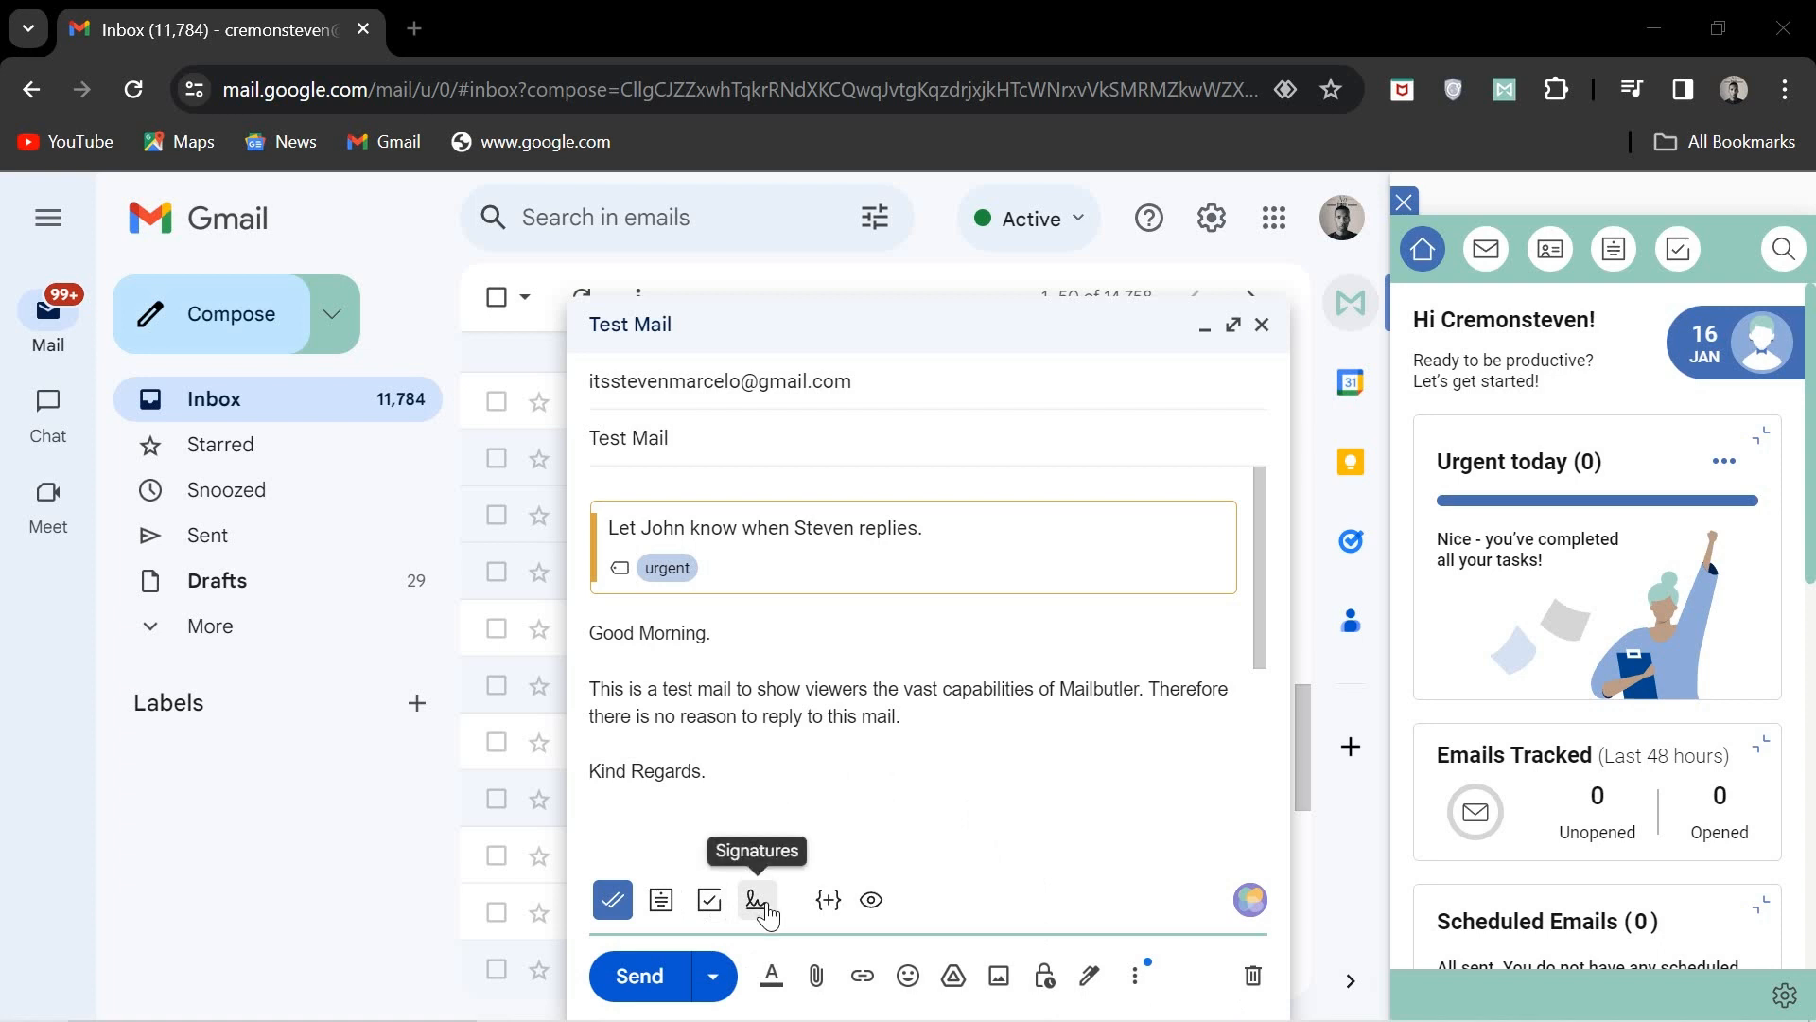
Look at Mailbutler's signature management and the profile details available there, and return to the draft.
{"action": "left_click", "coordinate": [764, 912]}
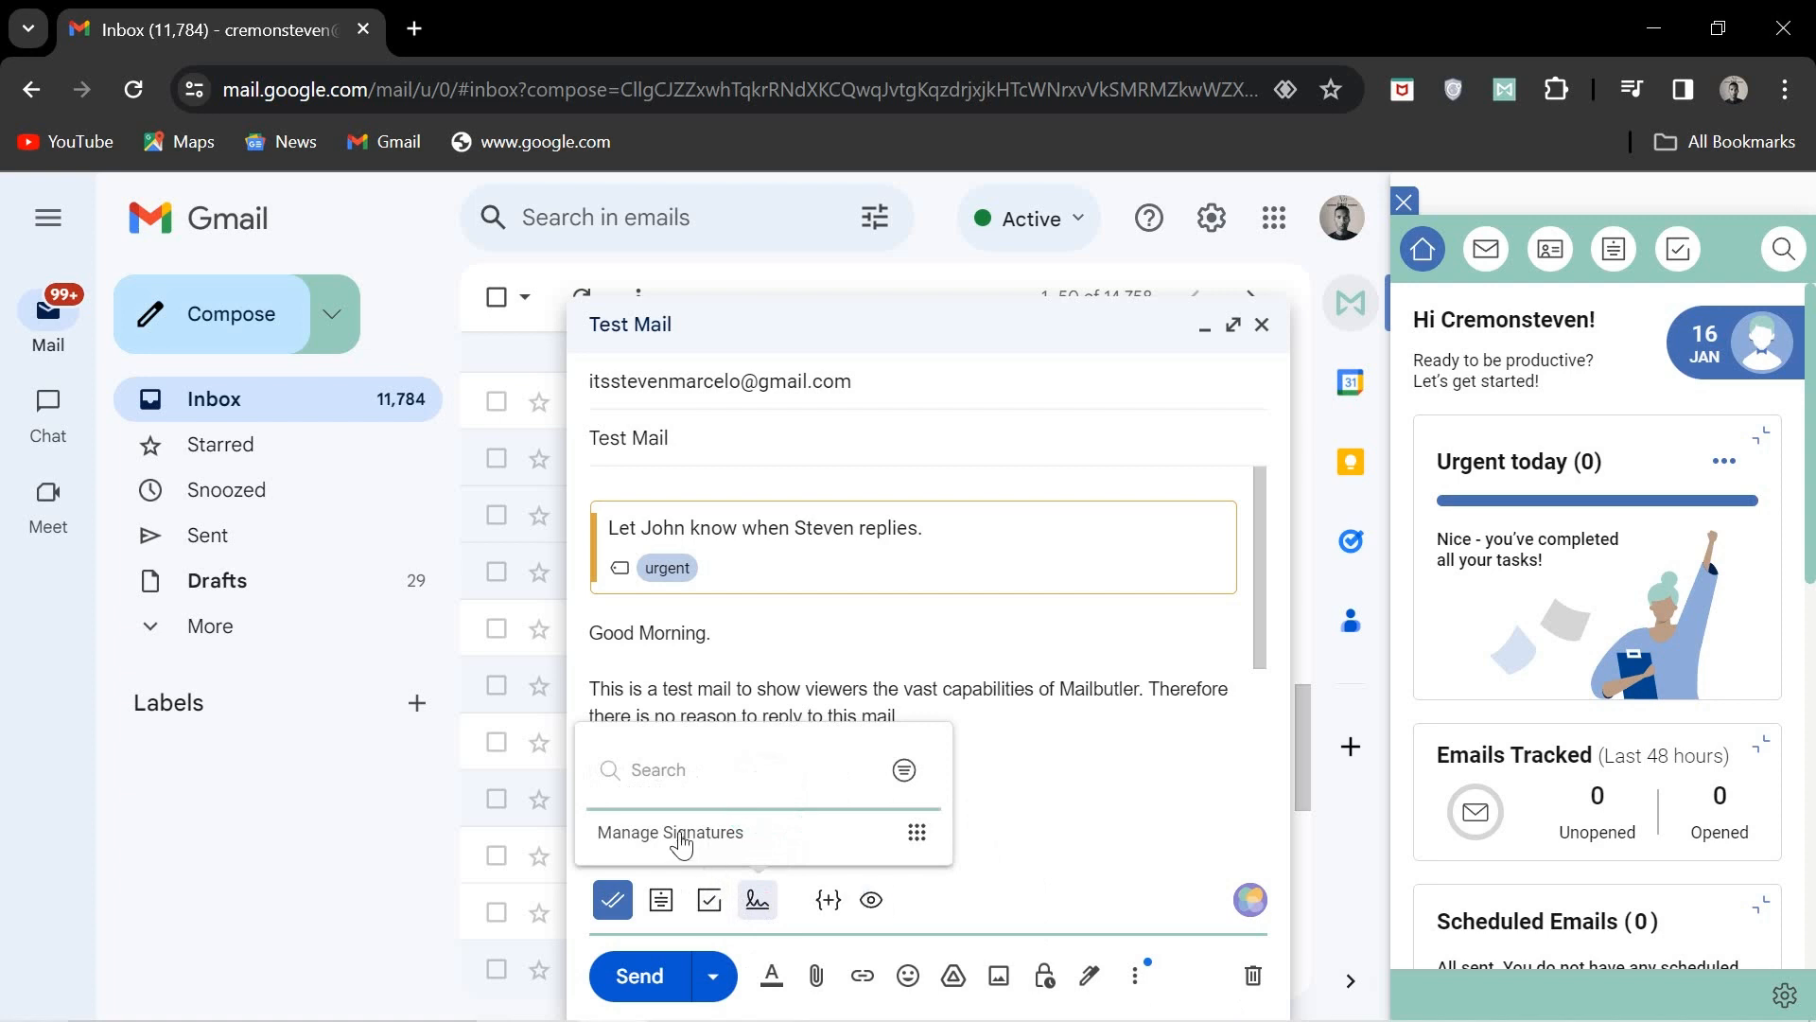
{"action": "left_click", "coordinate": [679, 836]}
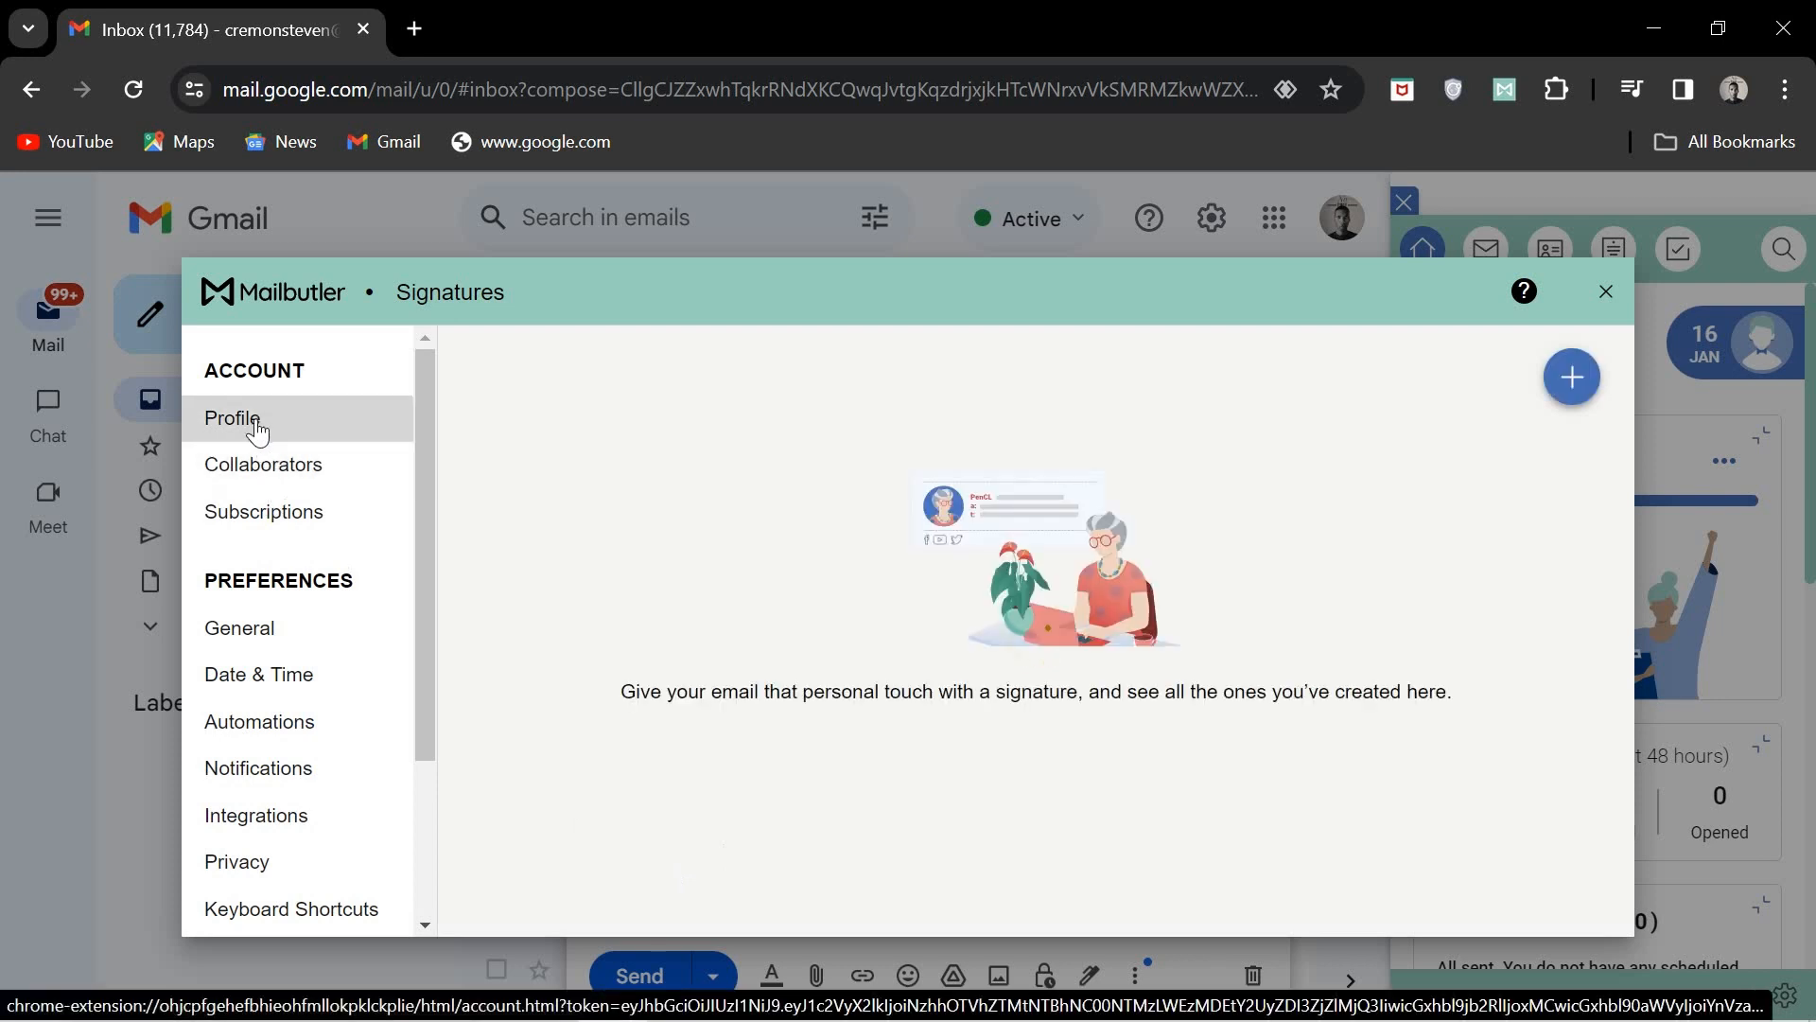
{"action": "left_click", "coordinate": [253, 419]}
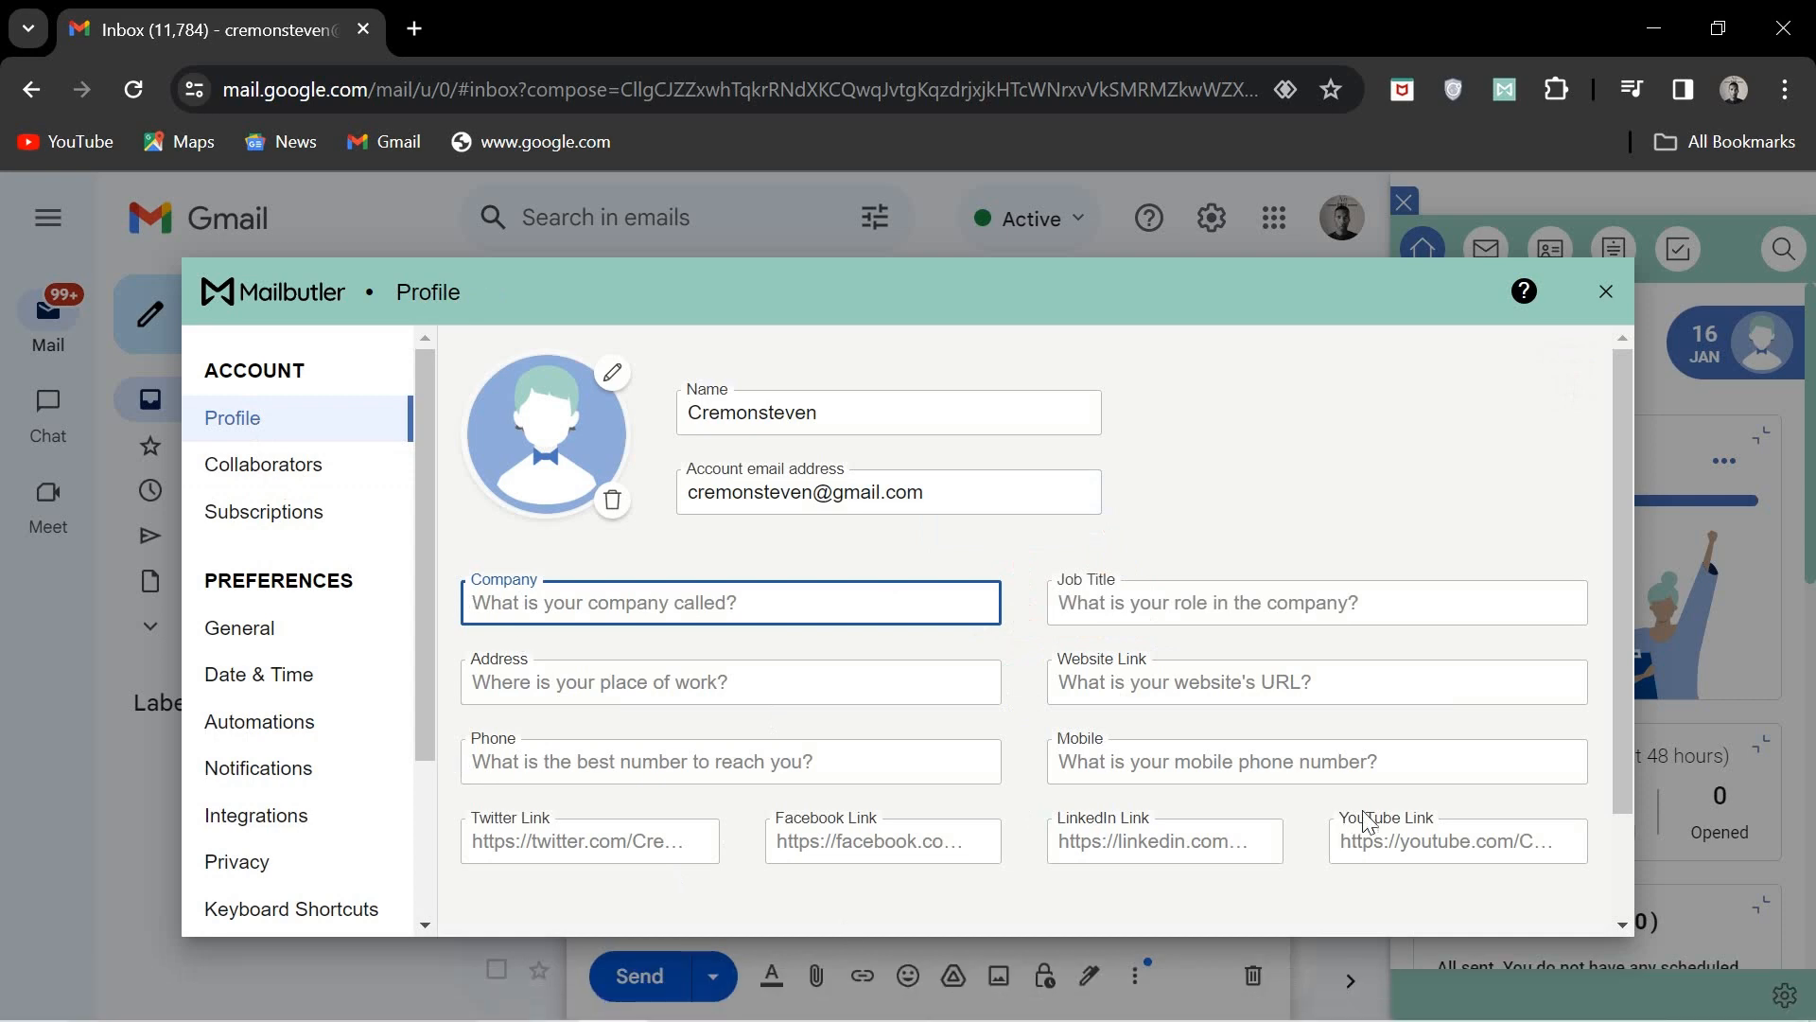
{"action": "scroll", "coordinate": [779, 742], "scroll_direction": "down", "scroll_amount": 3}
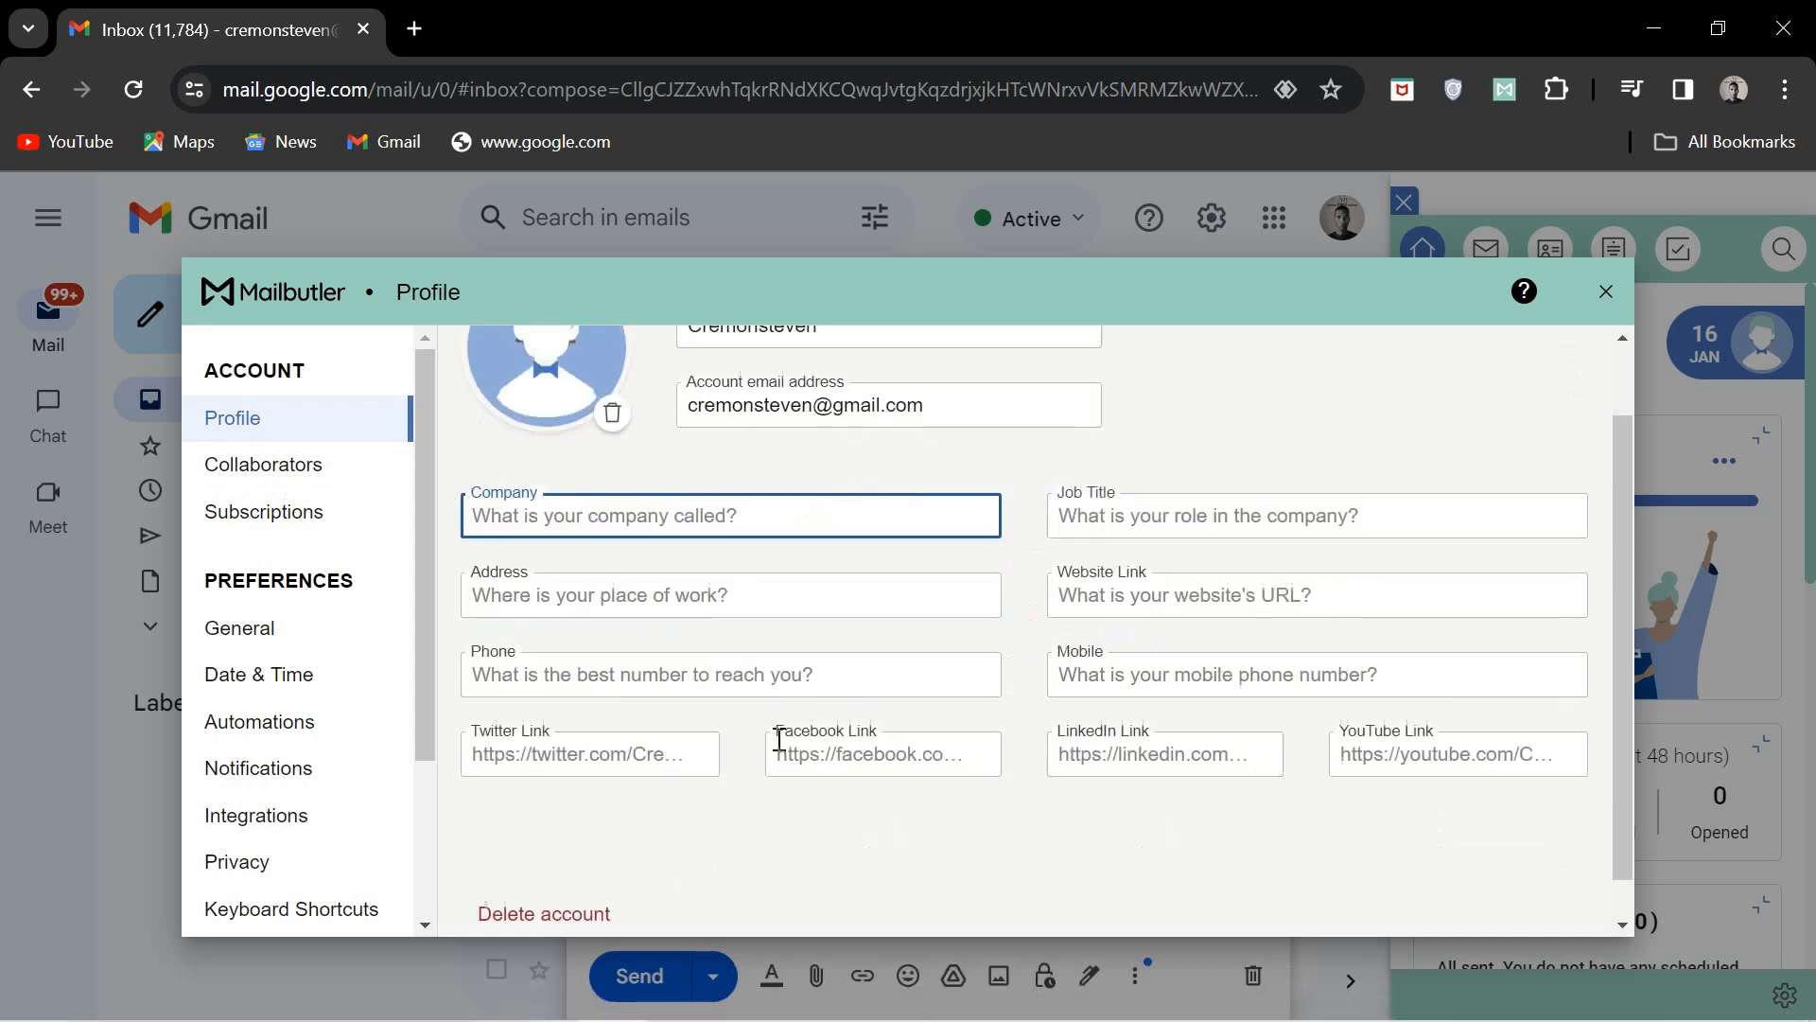
{"action": "scroll", "coordinate": [785, 737], "scroll_direction": "up", "scroll_amount": 3}
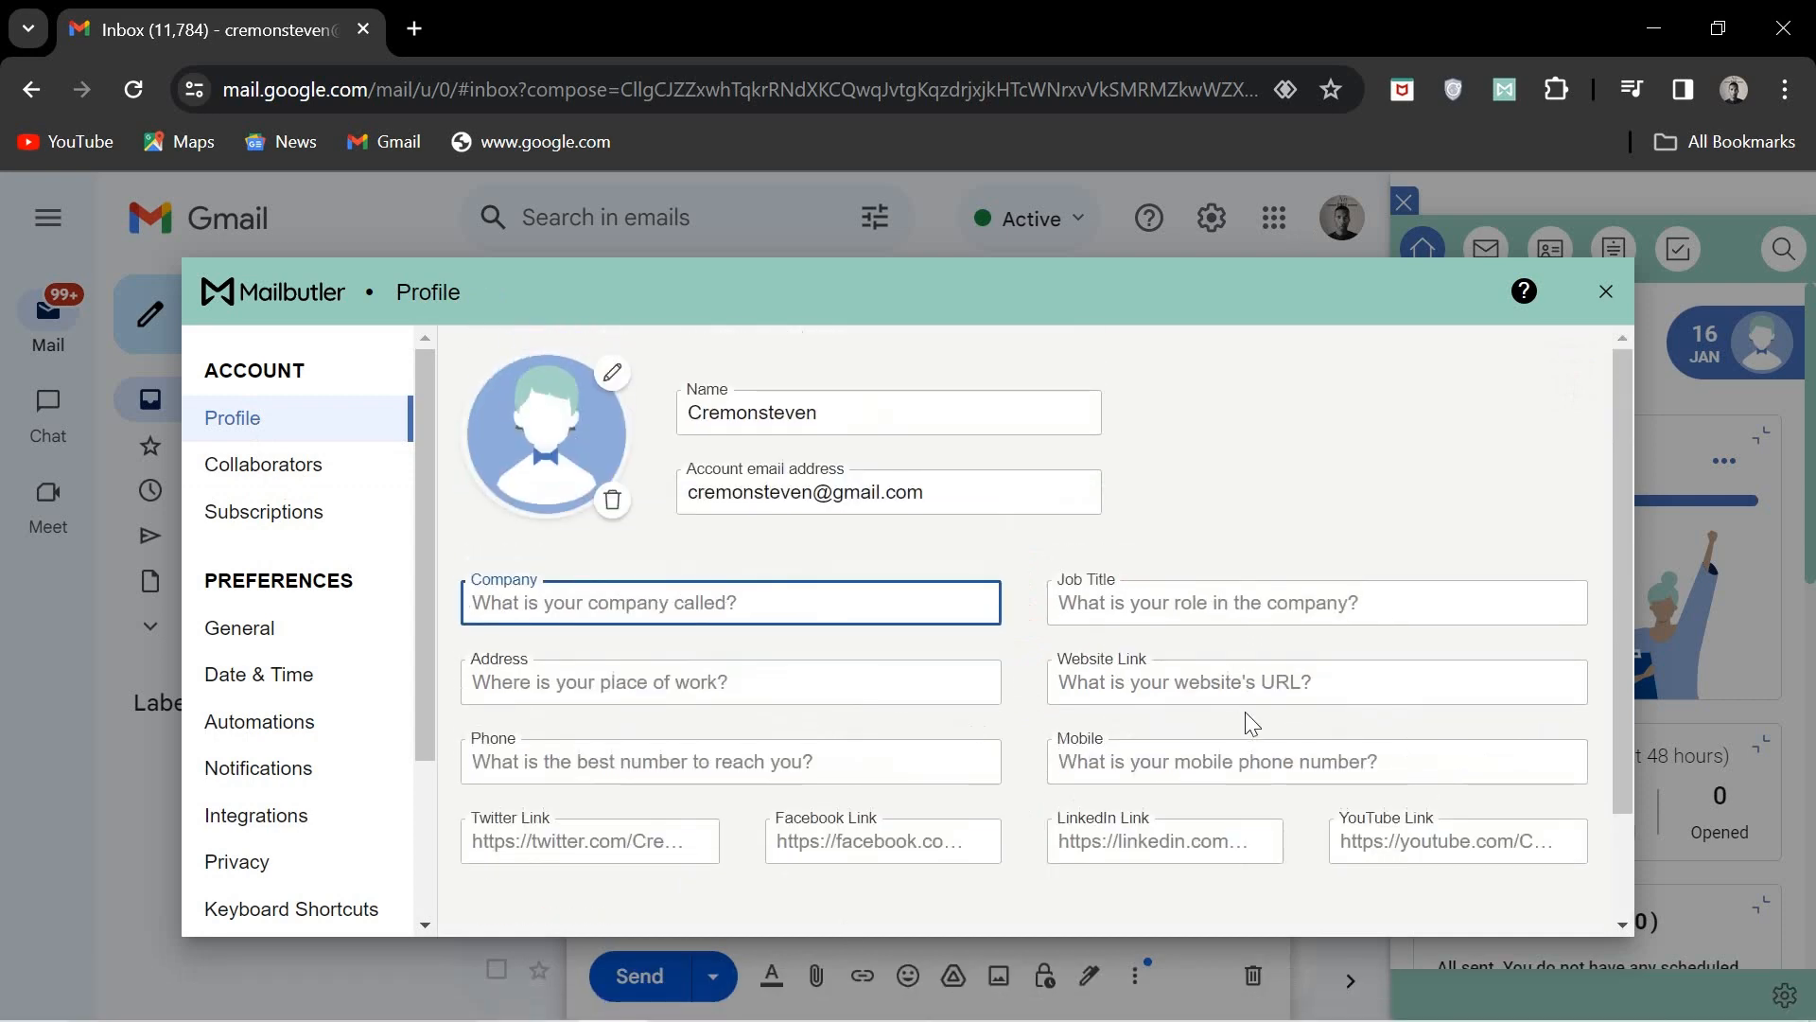
{"action": "left_click", "coordinate": [1605, 295]}
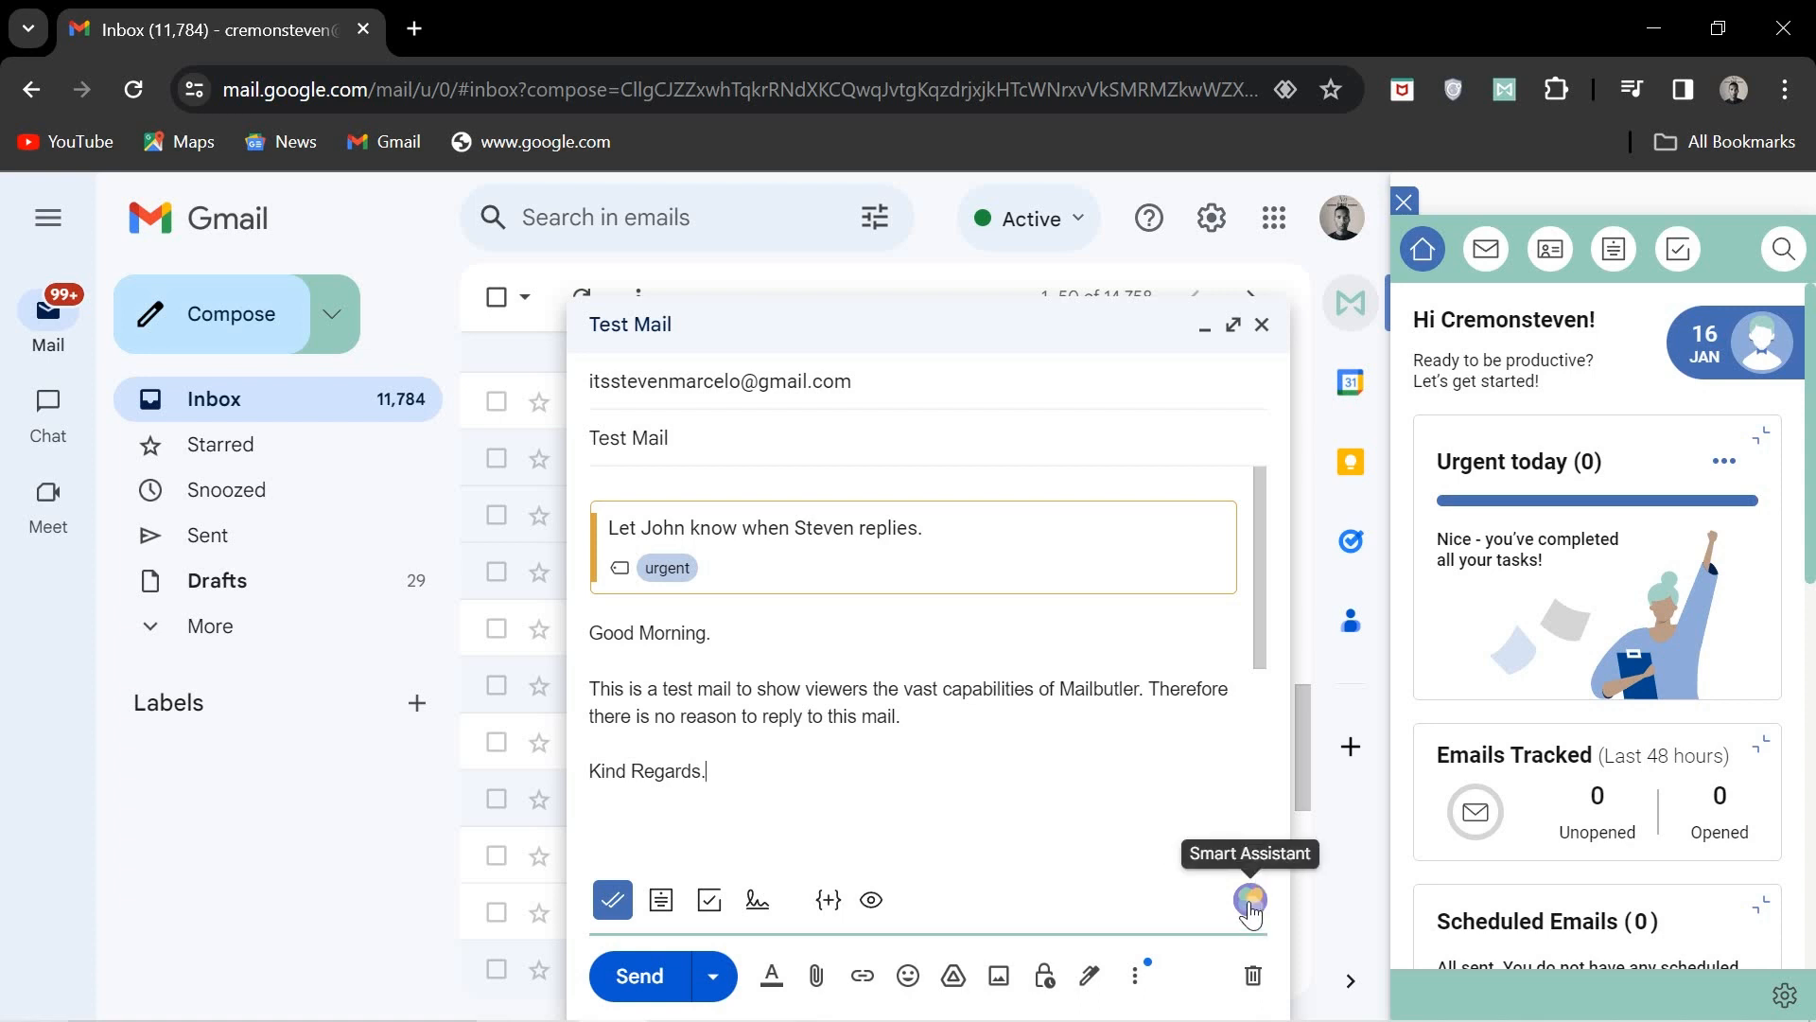
Start the Smart Assistant in the draft and go from its quote back to the email assistance options.
{"action": "left_click", "coordinate": [1249, 903]}
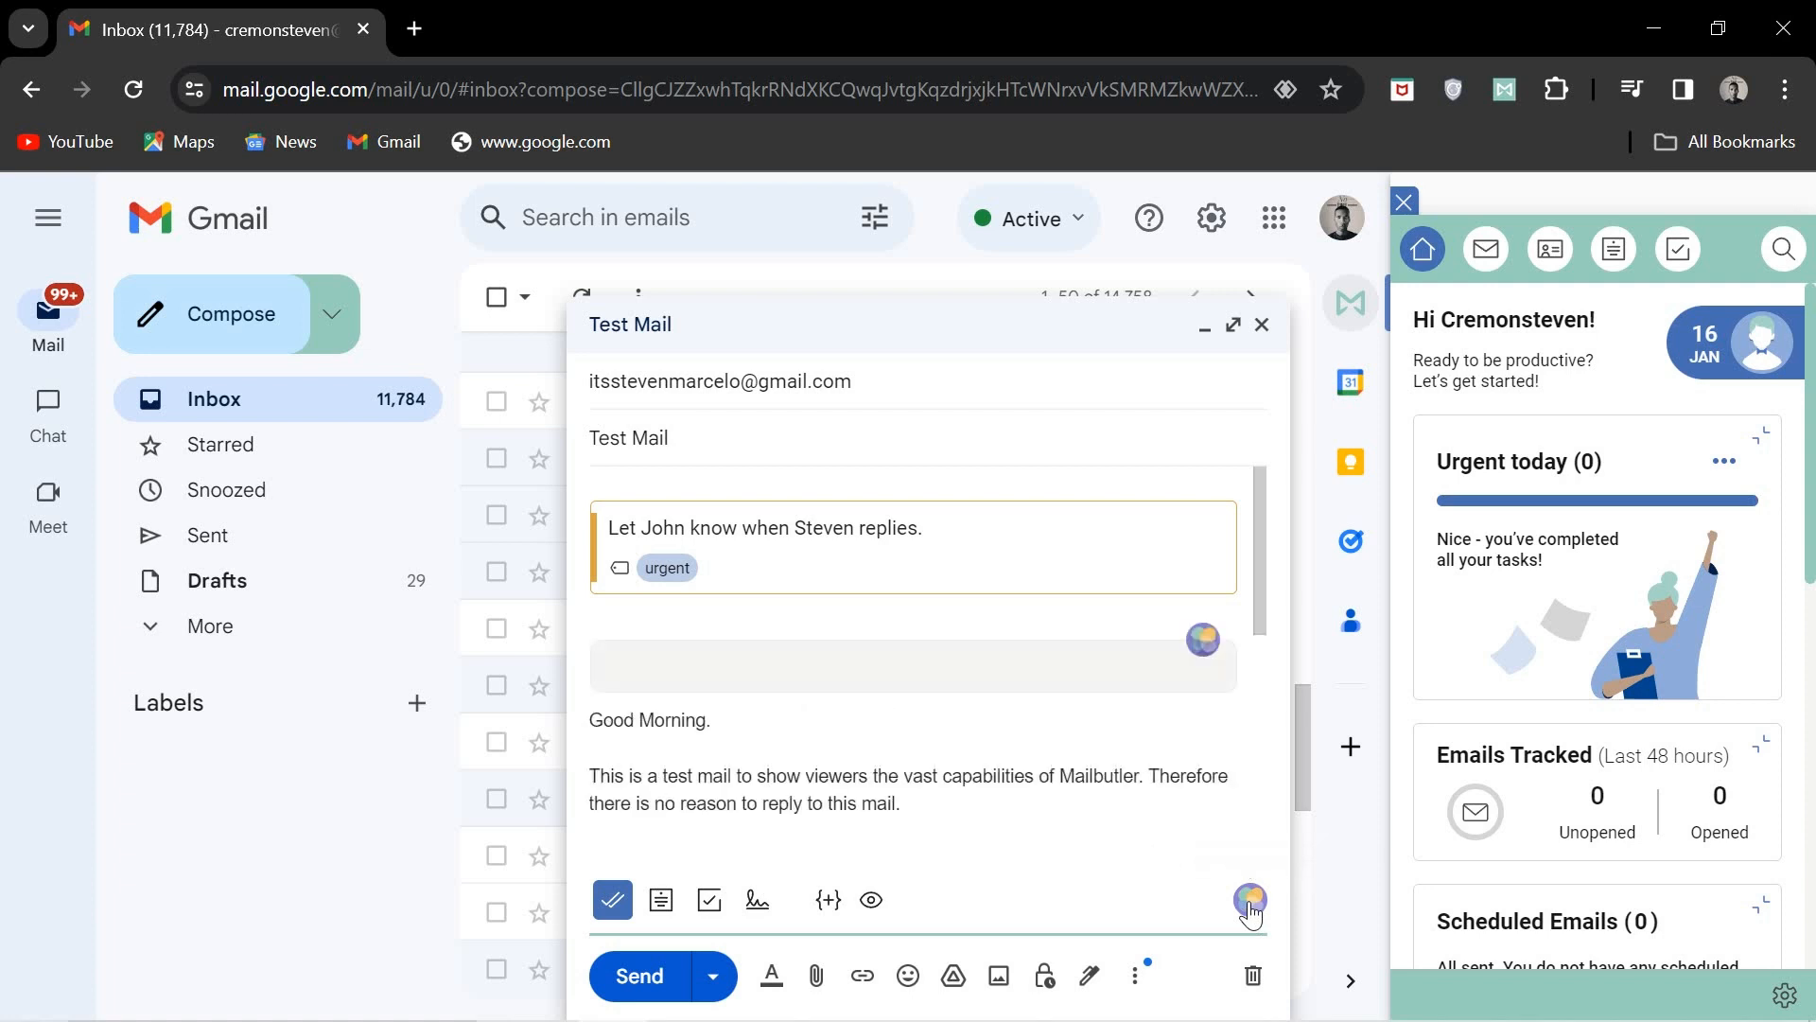
{"action": "left_click", "coordinate": [1204, 641]}
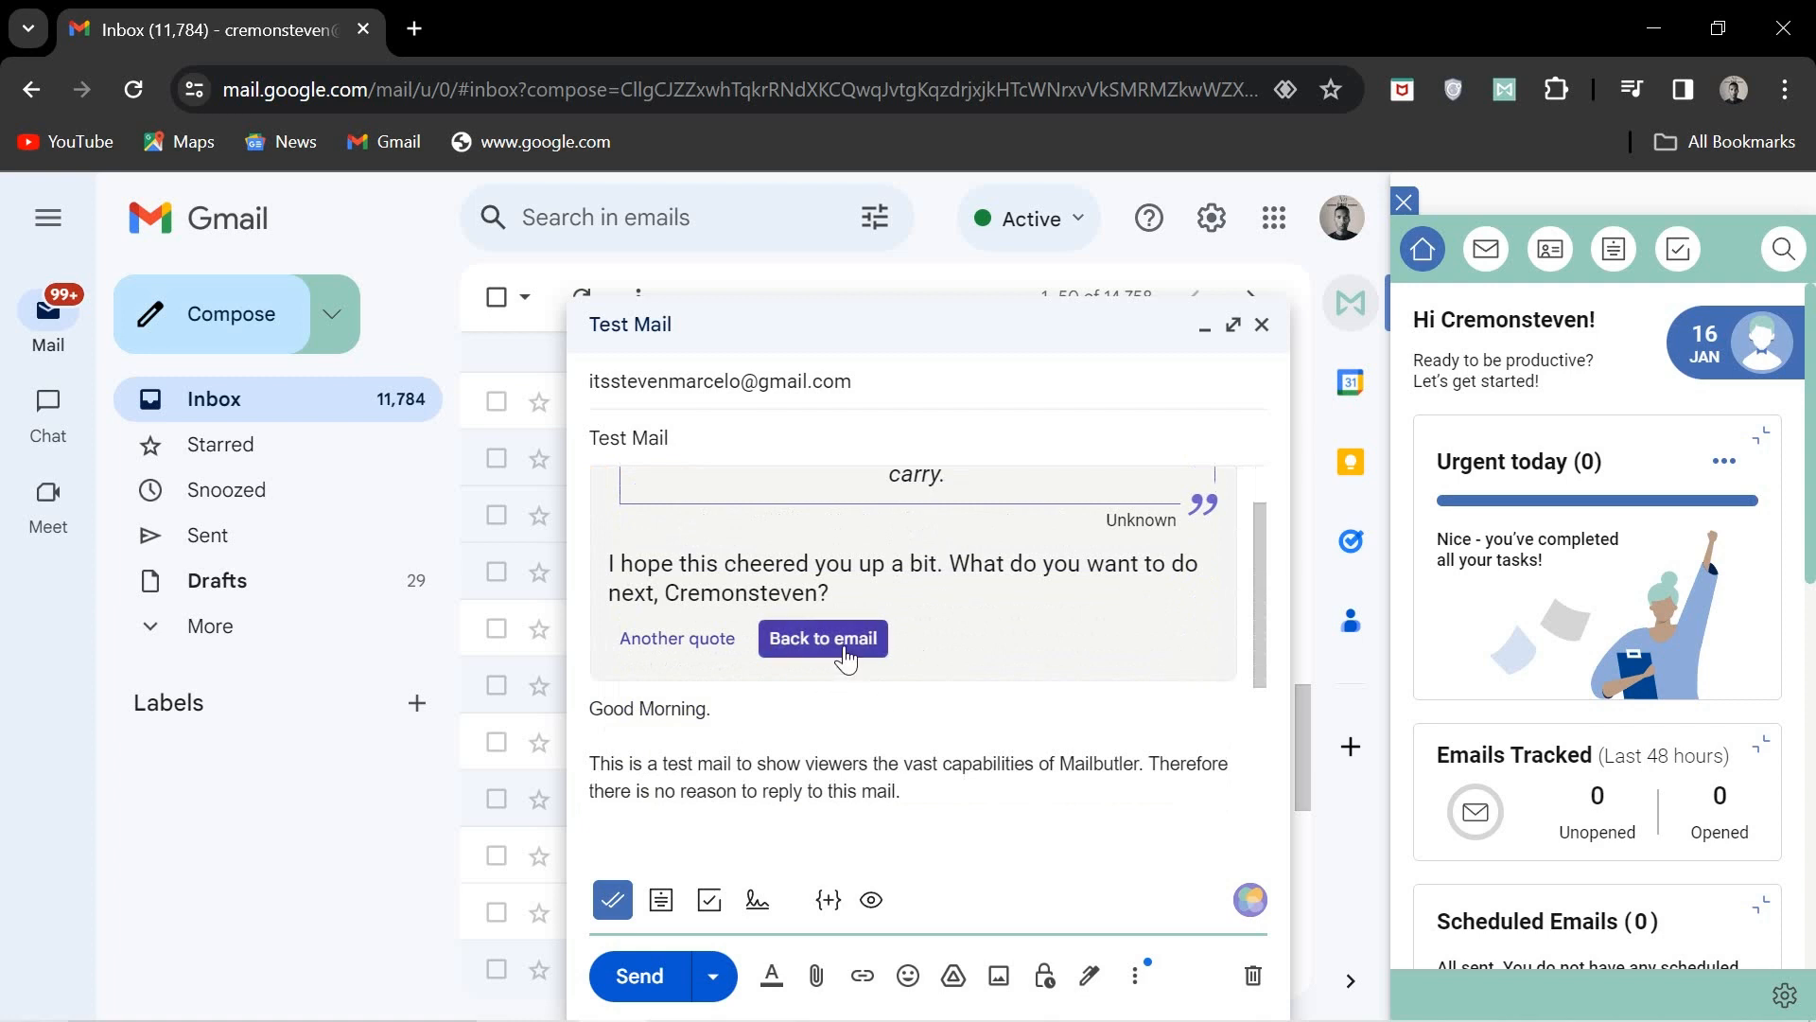
{"action": "left_click", "coordinate": [811, 655]}
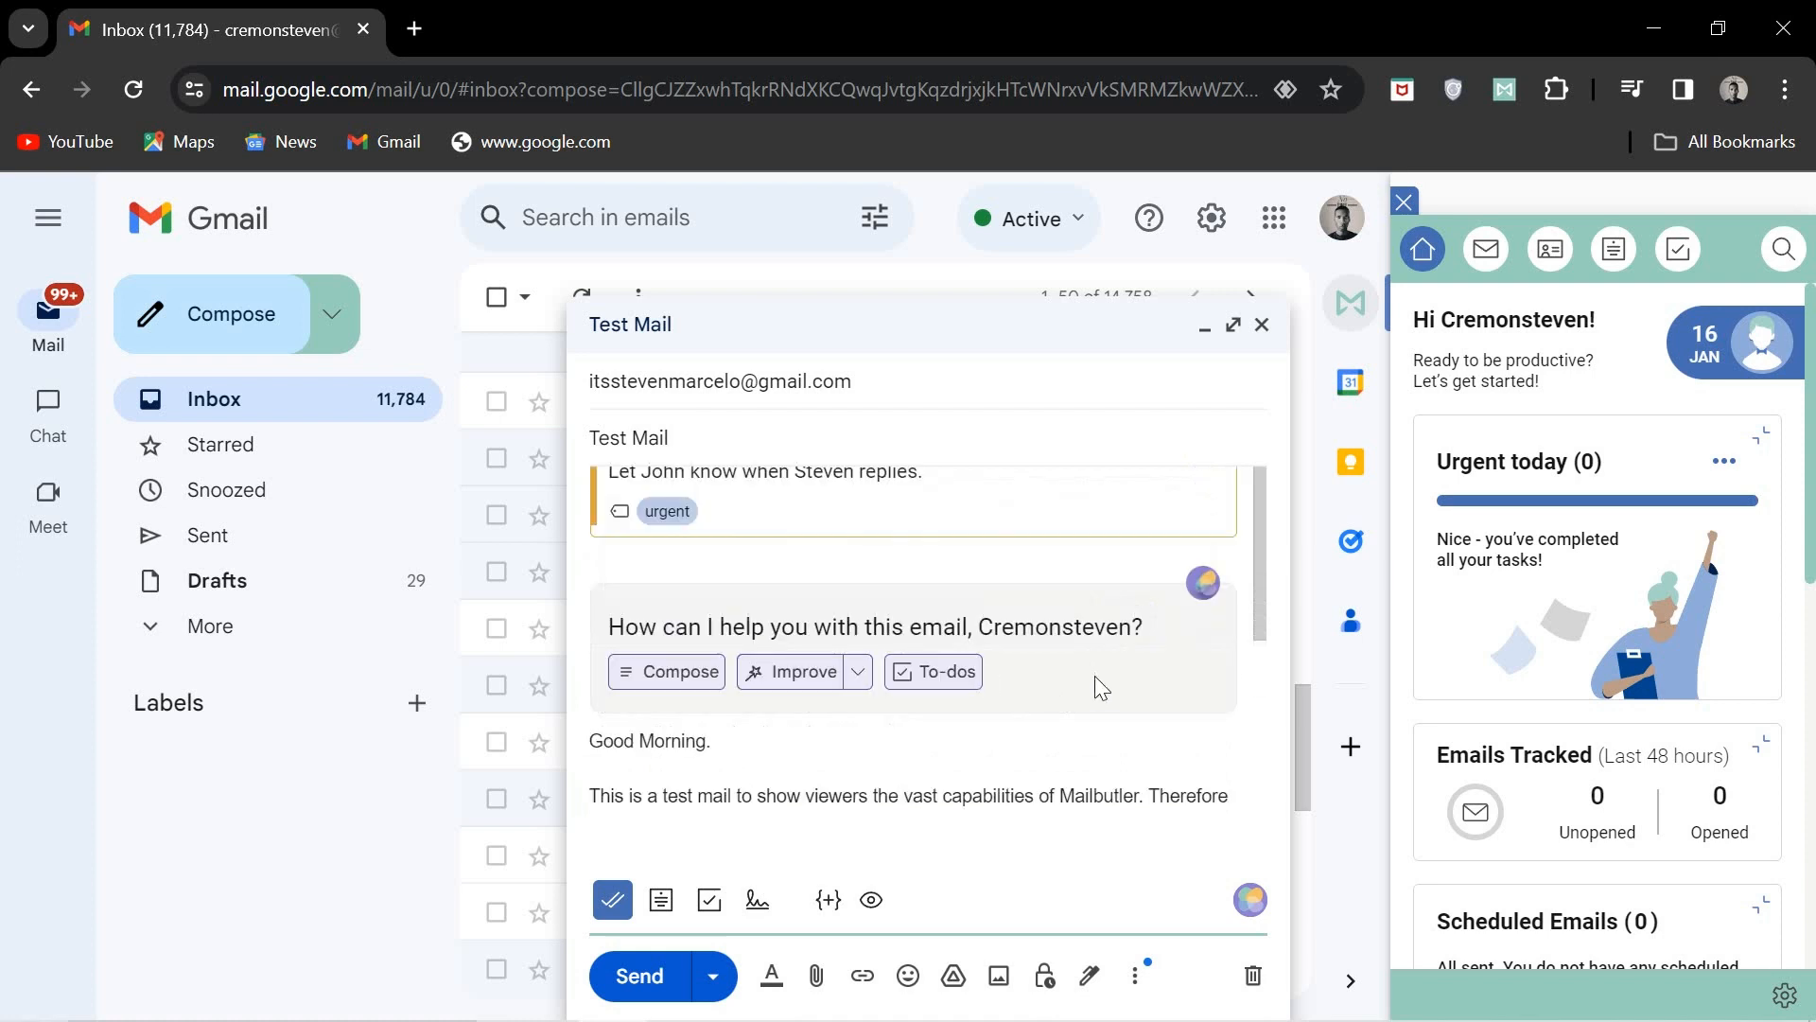
Have the Smart Assistant compose an email from the prompt "dont forget to get milk", and discard its suggestion.
{"action": "left_click", "coordinate": [685, 673]}
{"action": "type", "text": "do"}
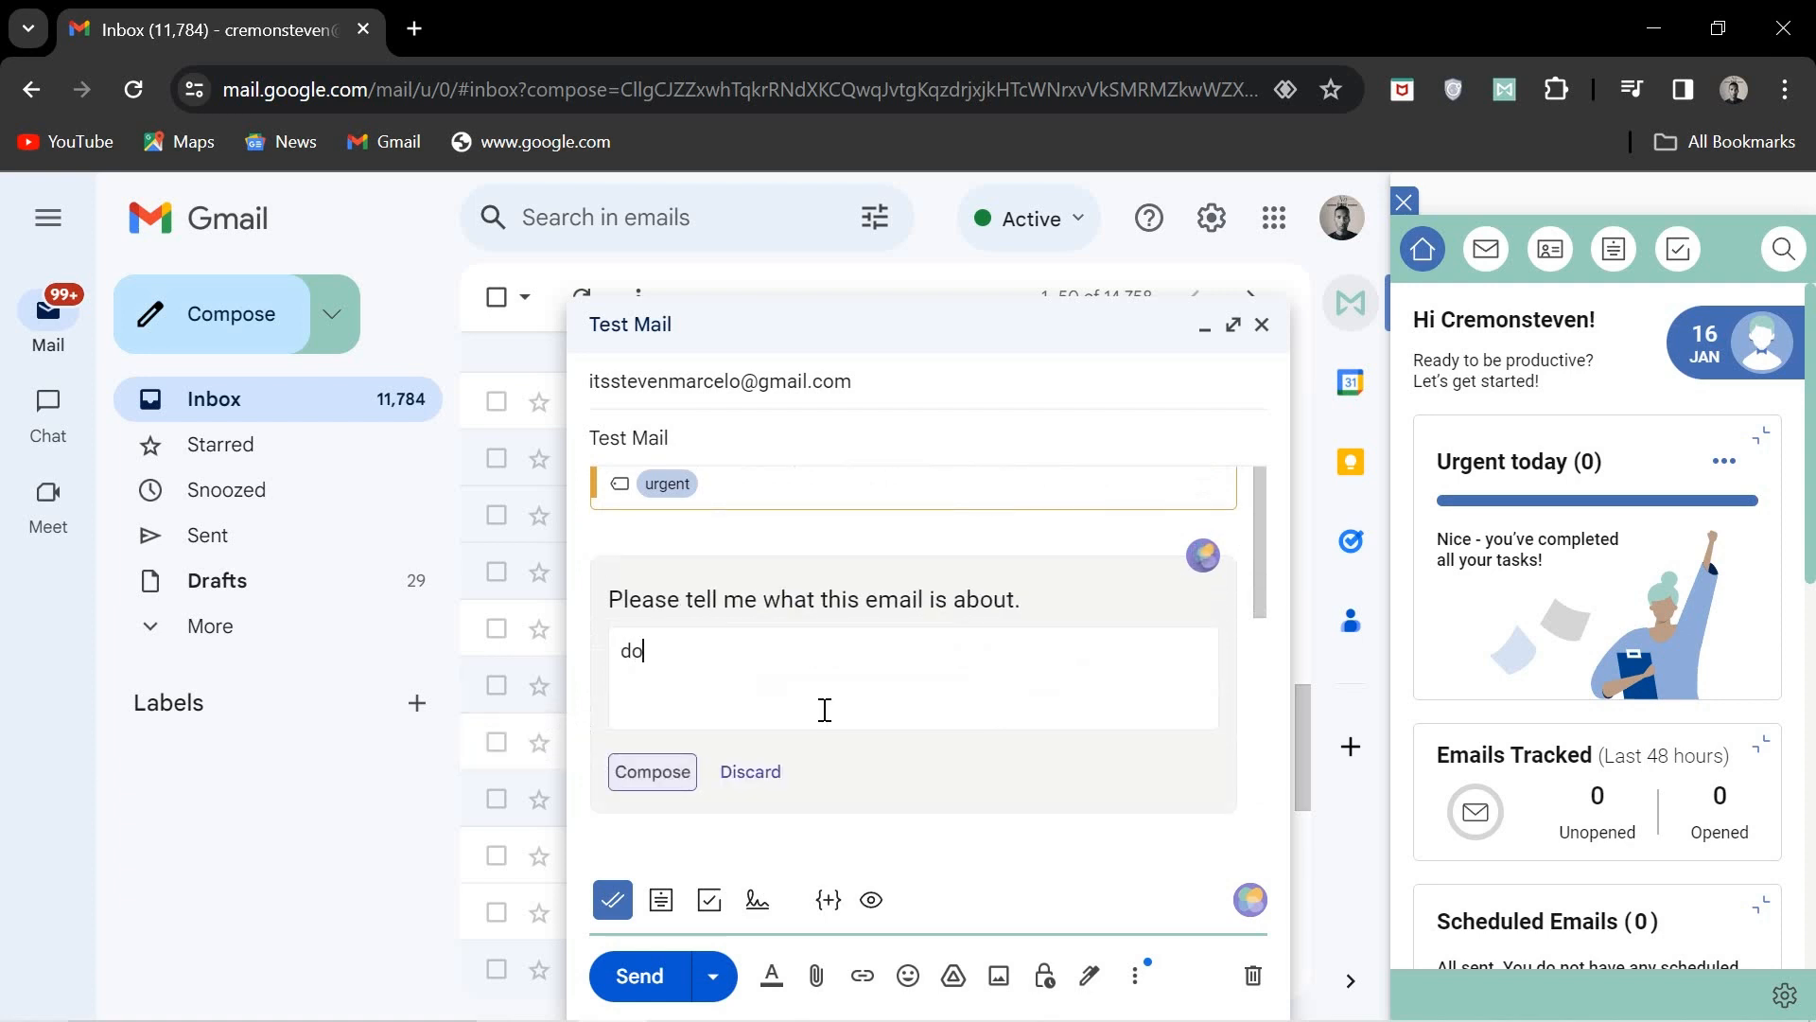
{"action": "type", "text": "nt forget to get milk"}
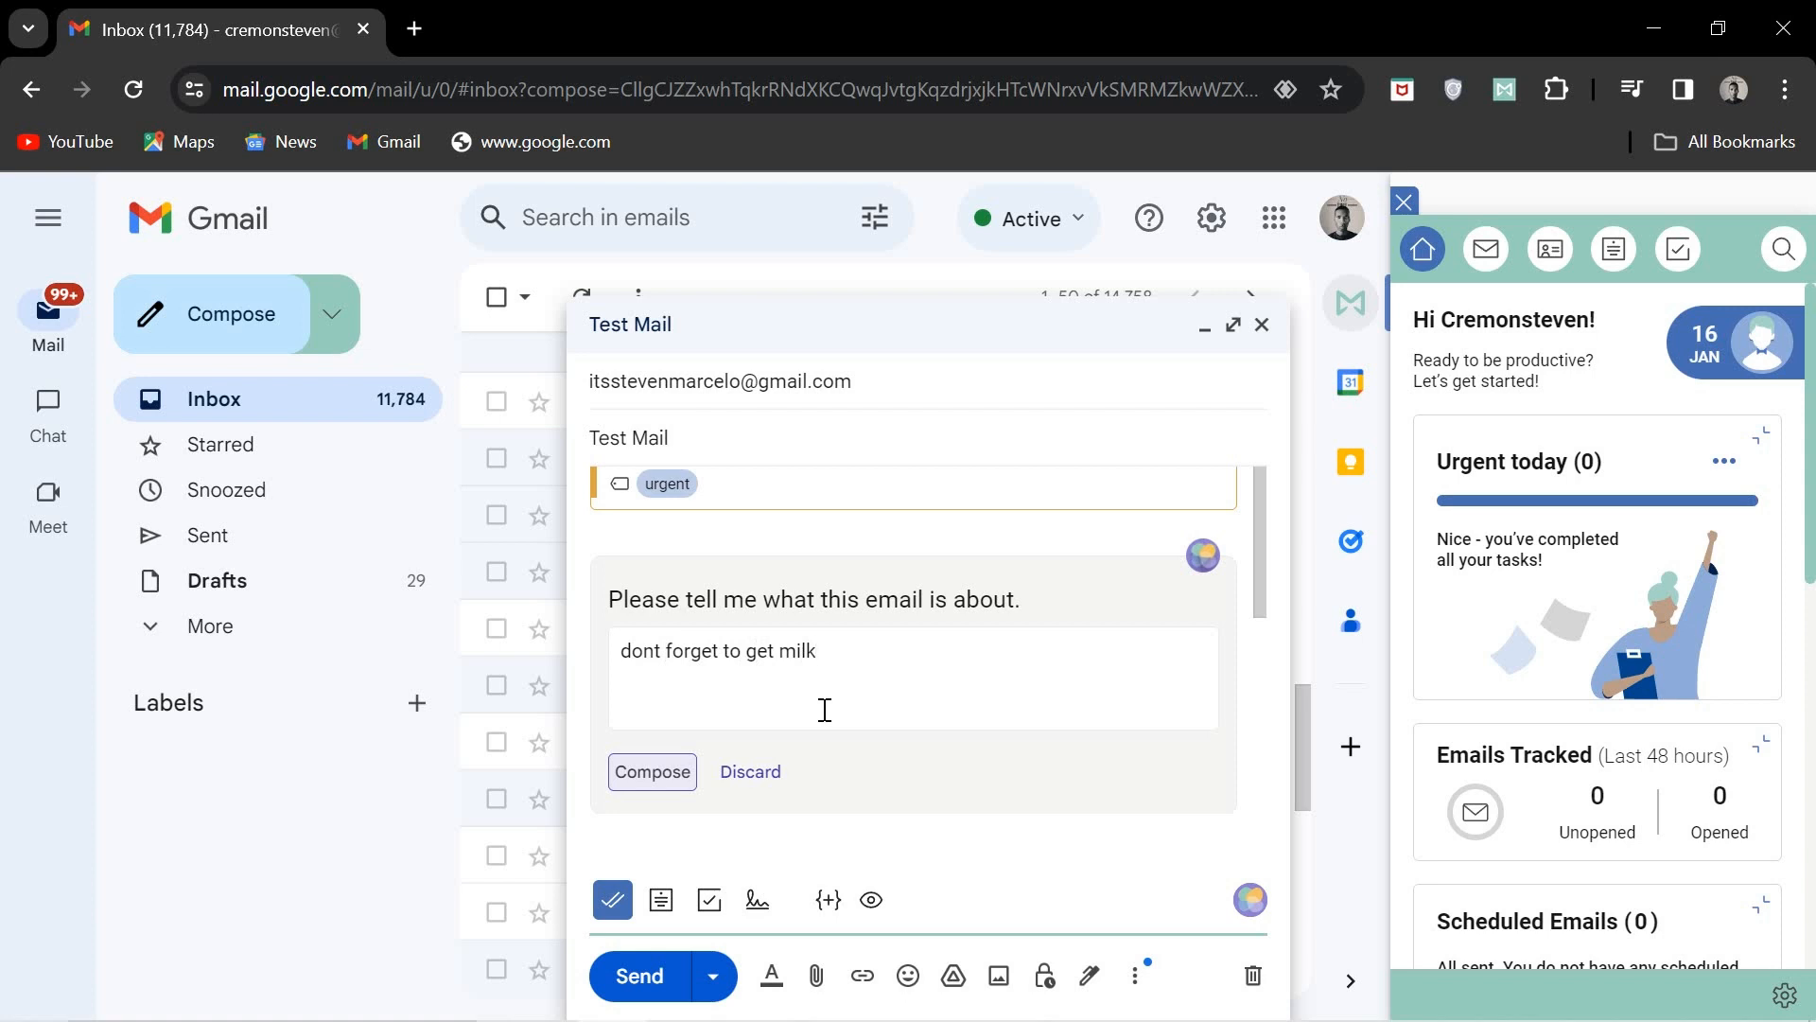
{"action": "left_click", "coordinate": [653, 771]}
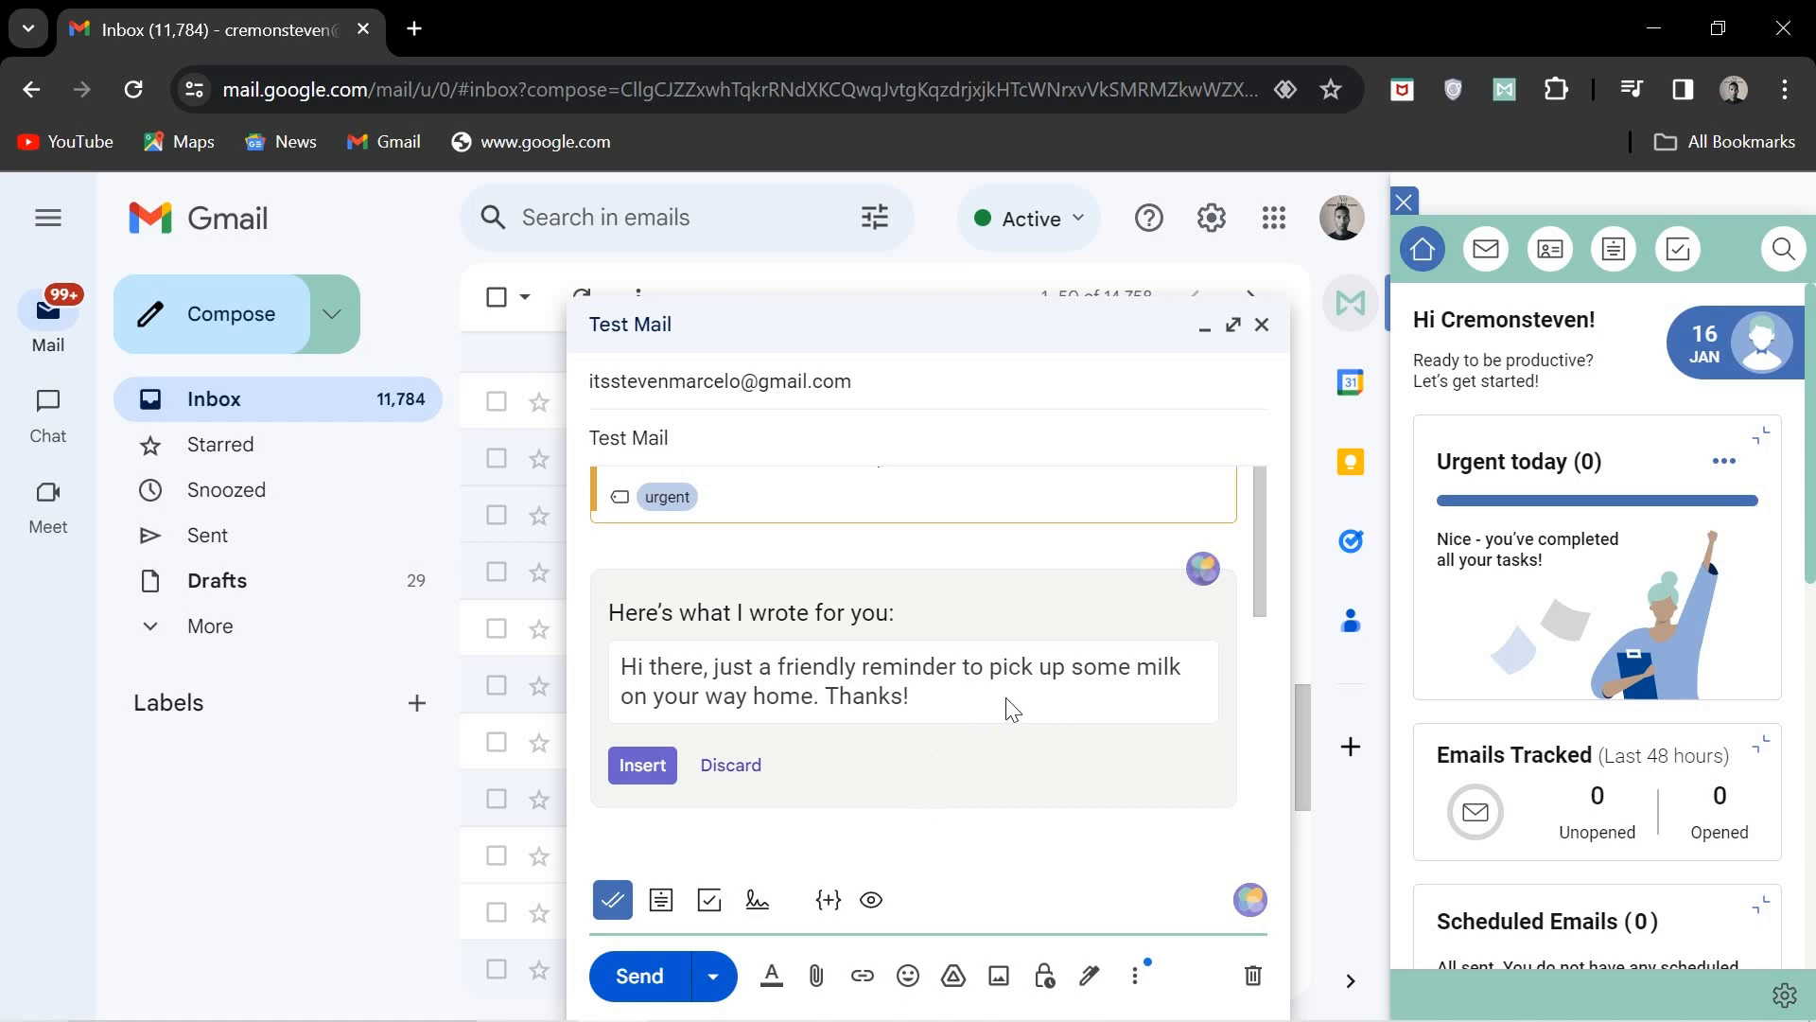
{"action": "left_click", "coordinate": [731, 768]}
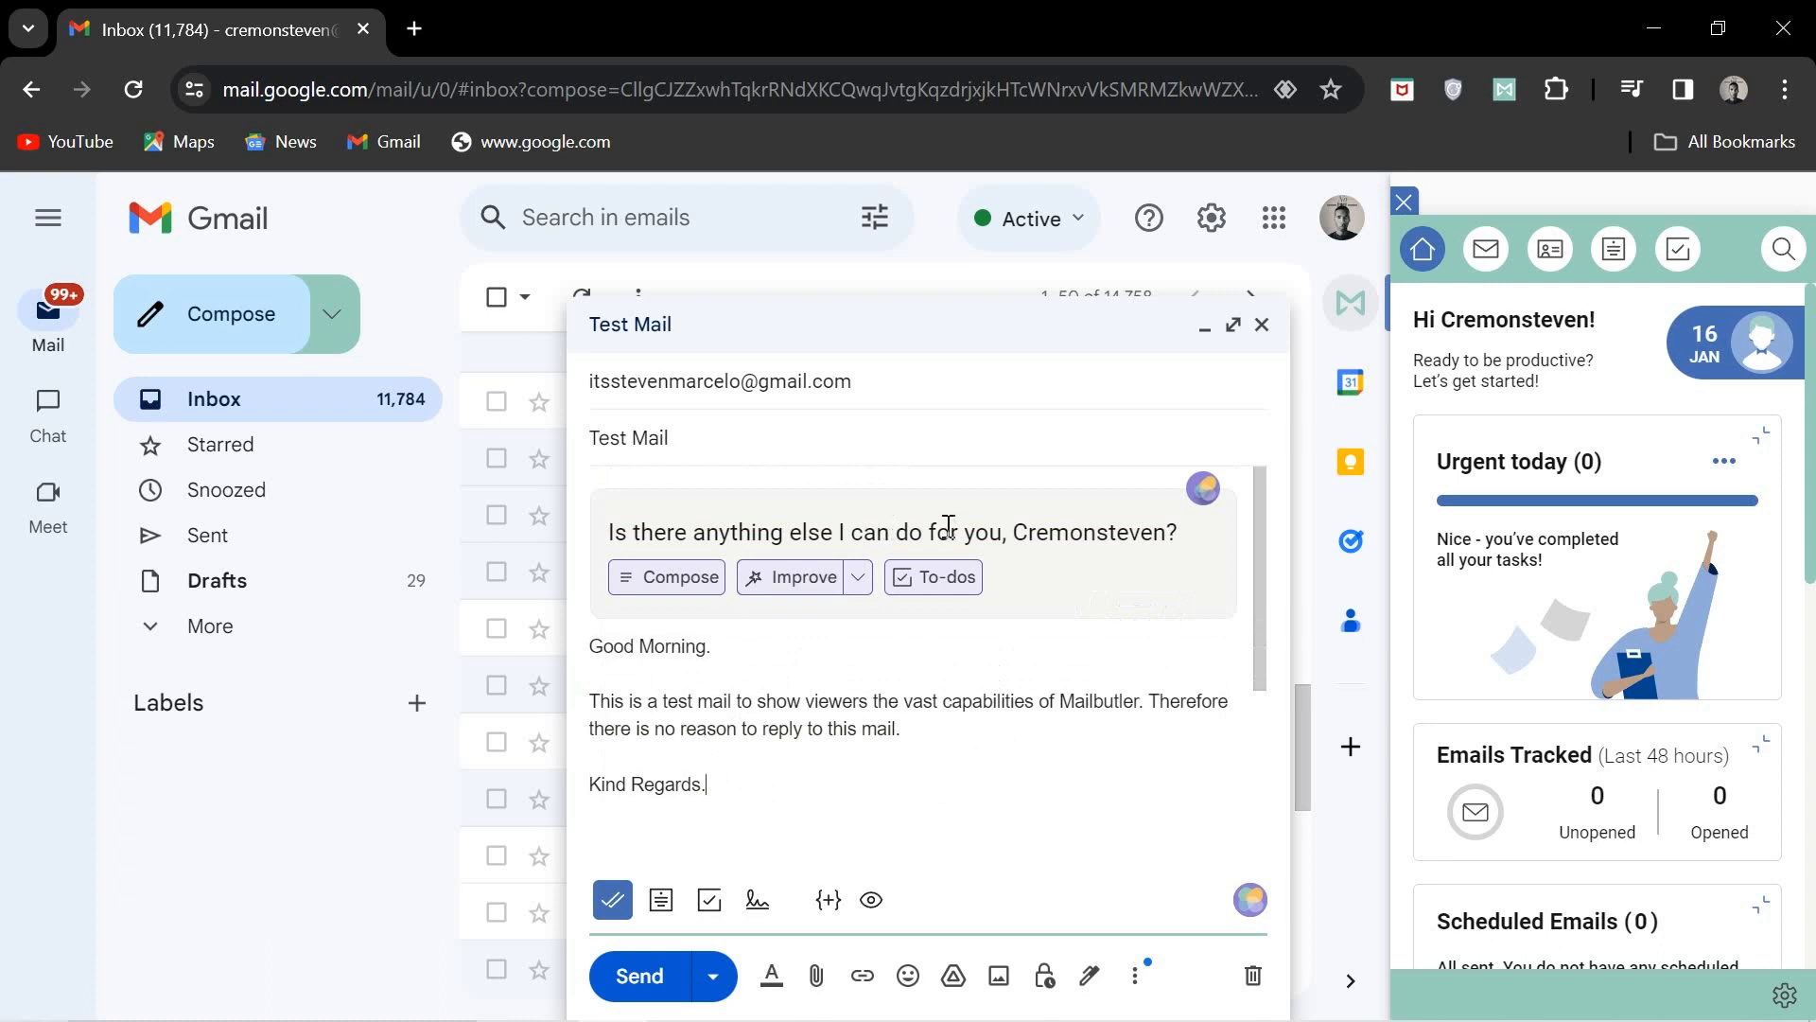
Select the Test Mail body text and have the Smart Assistant suggest improvements to it.
{"action": "left_click", "coordinate": [824, 589]}
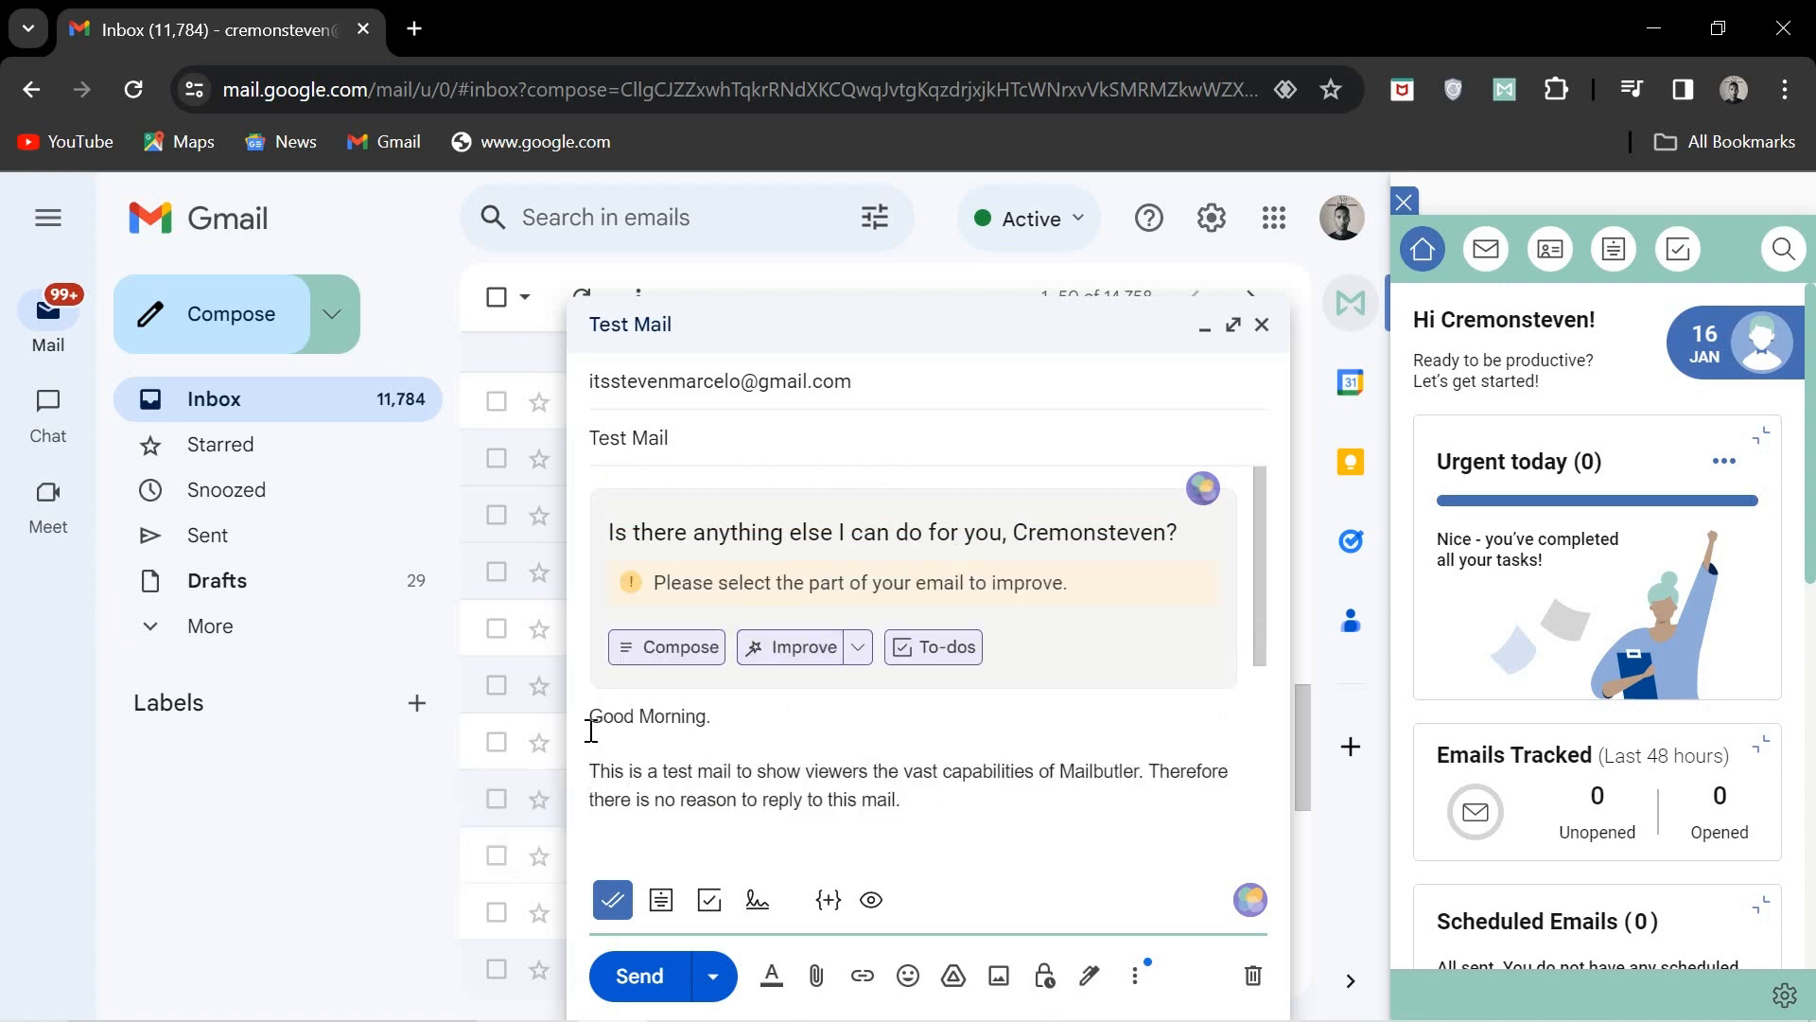
{"action": "left_click_drag", "start_coordinate": [591, 716], "coordinate": [848, 734]}
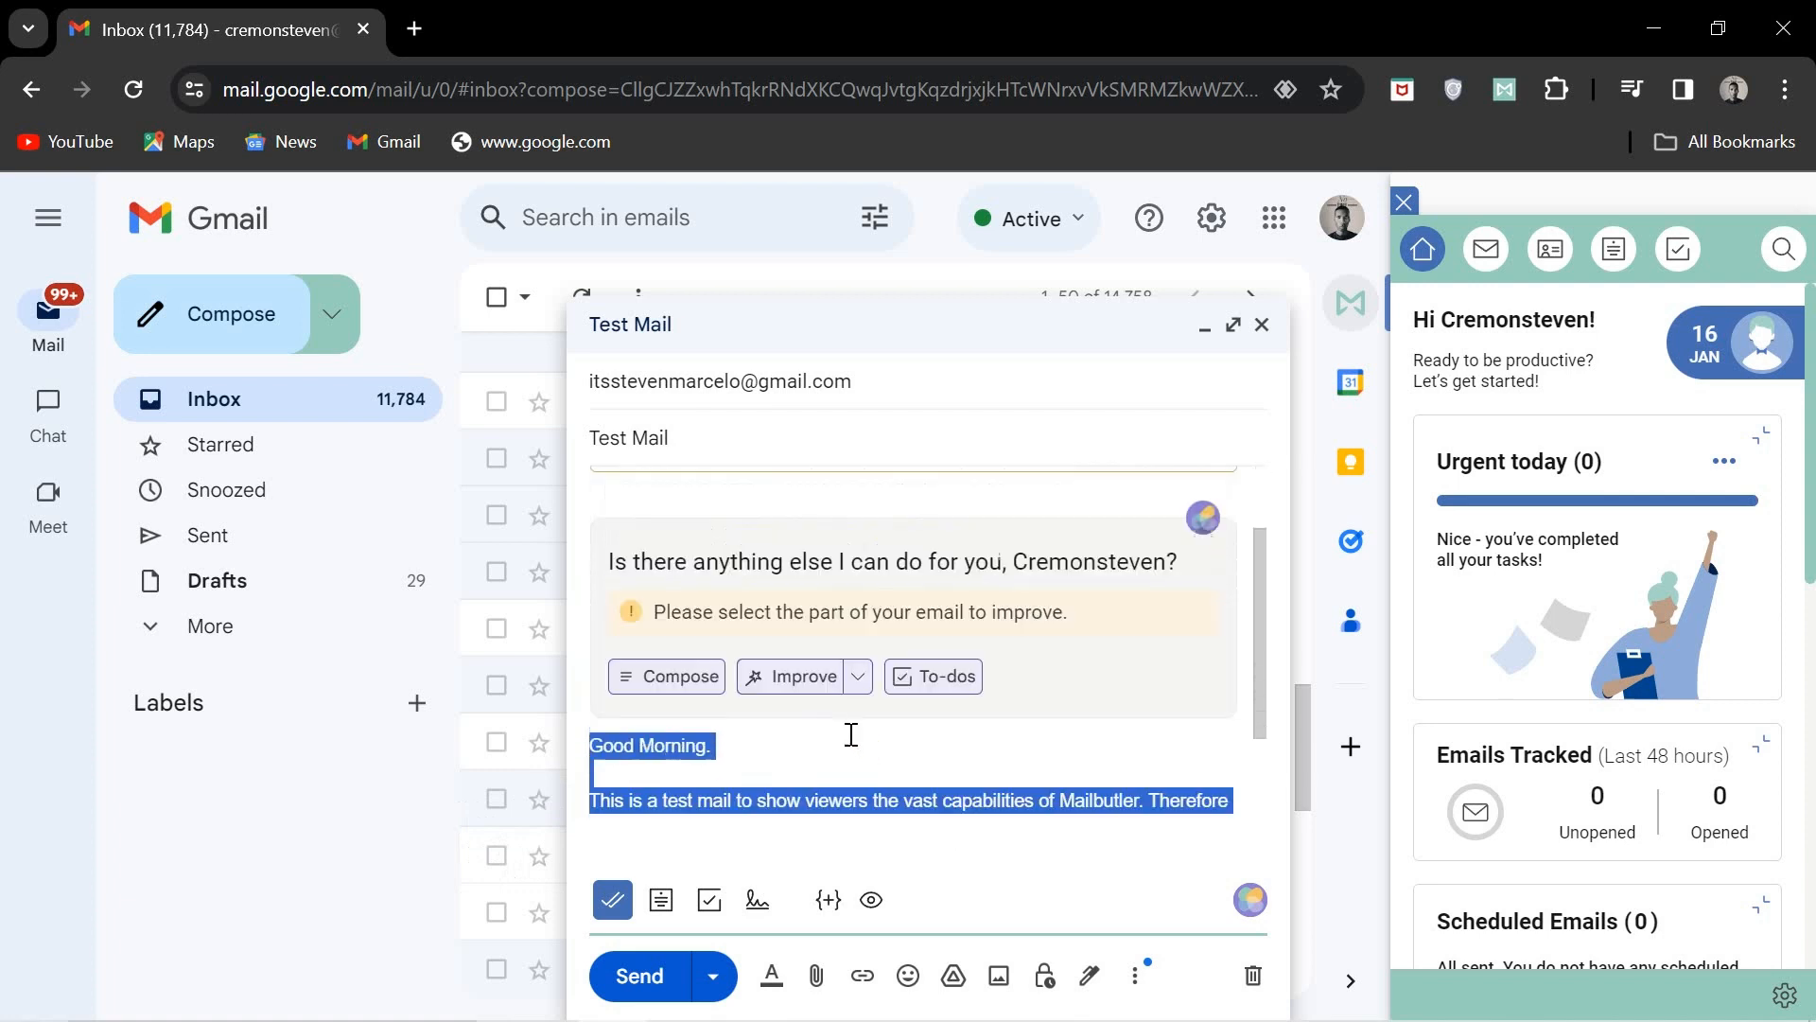
{"action": "scroll", "coordinate": [869, 688], "scroll_direction": "down", "scroll_amount": 1}
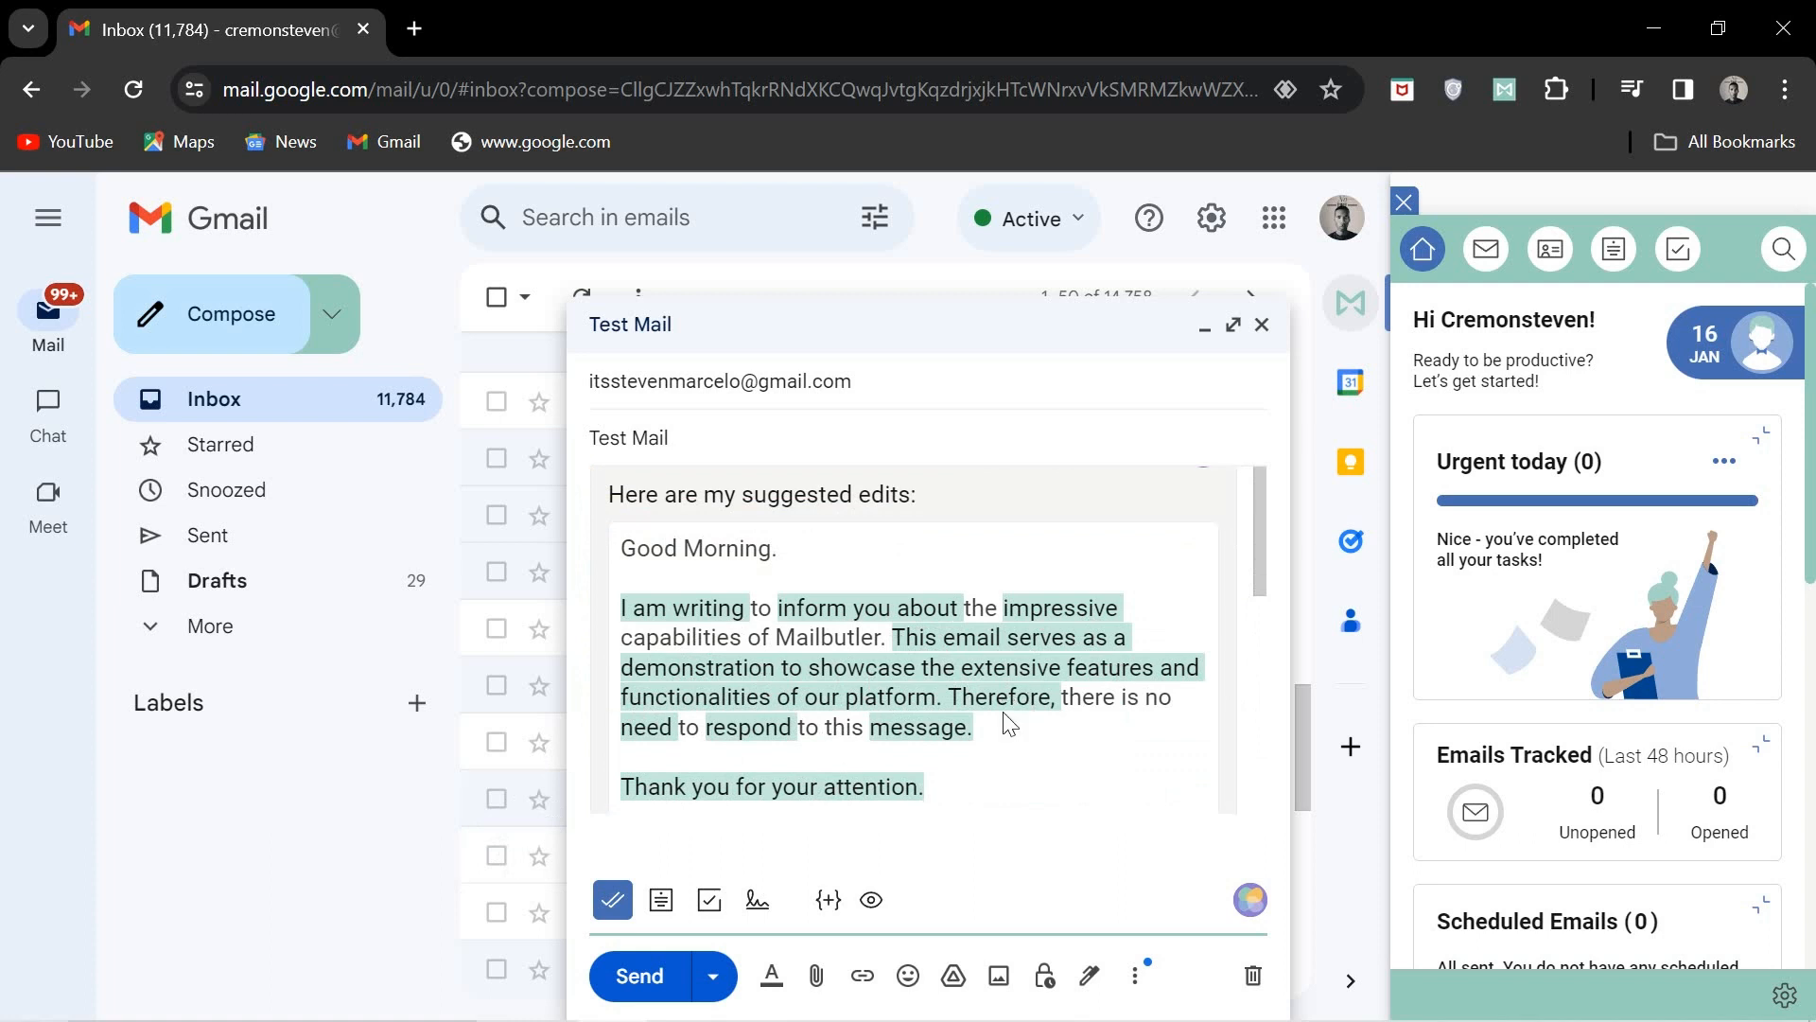
Replace the Test Mail body with the Smart Assistant's suggested edits and send the email.
{"action": "scroll", "coordinate": [768, 724], "scroll_direction": "down", "scroll_amount": 2}
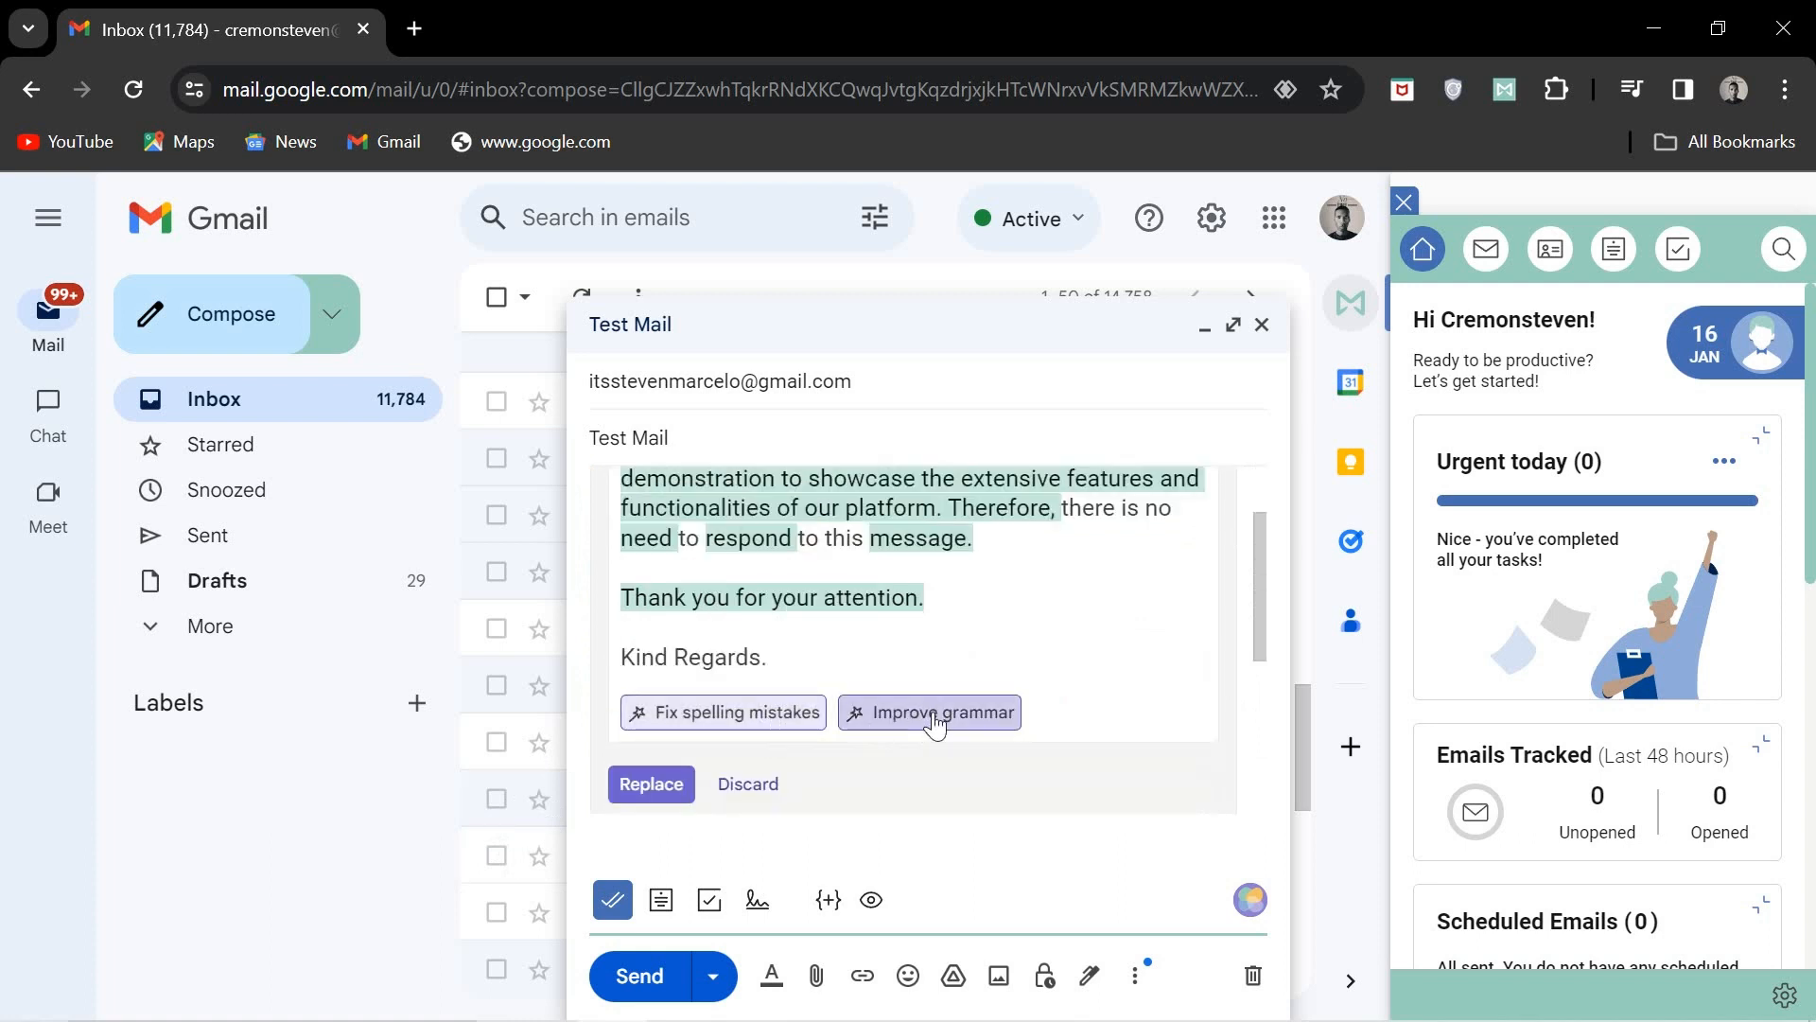
{"action": "left_click", "coordinate": [652, 785]}
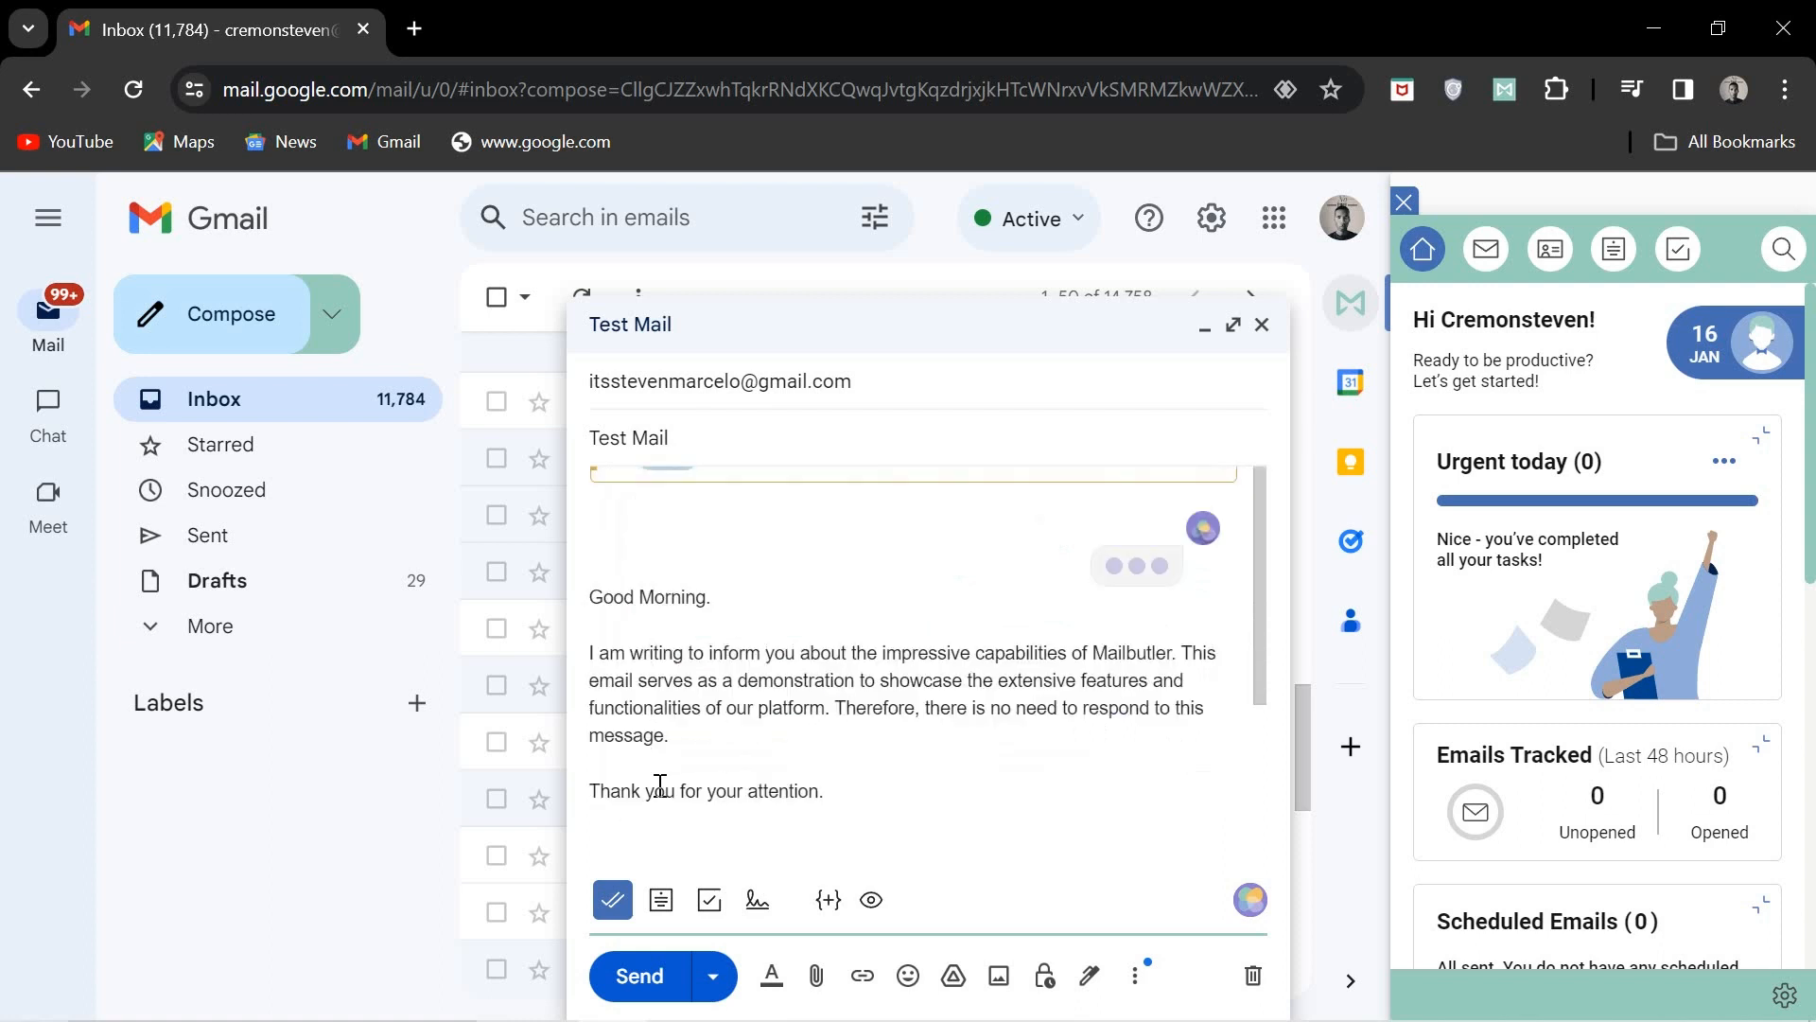
{"action": "scroll", "coordinate": [863, 714], "scroll_direction": "up", "scroll_amount": 1}
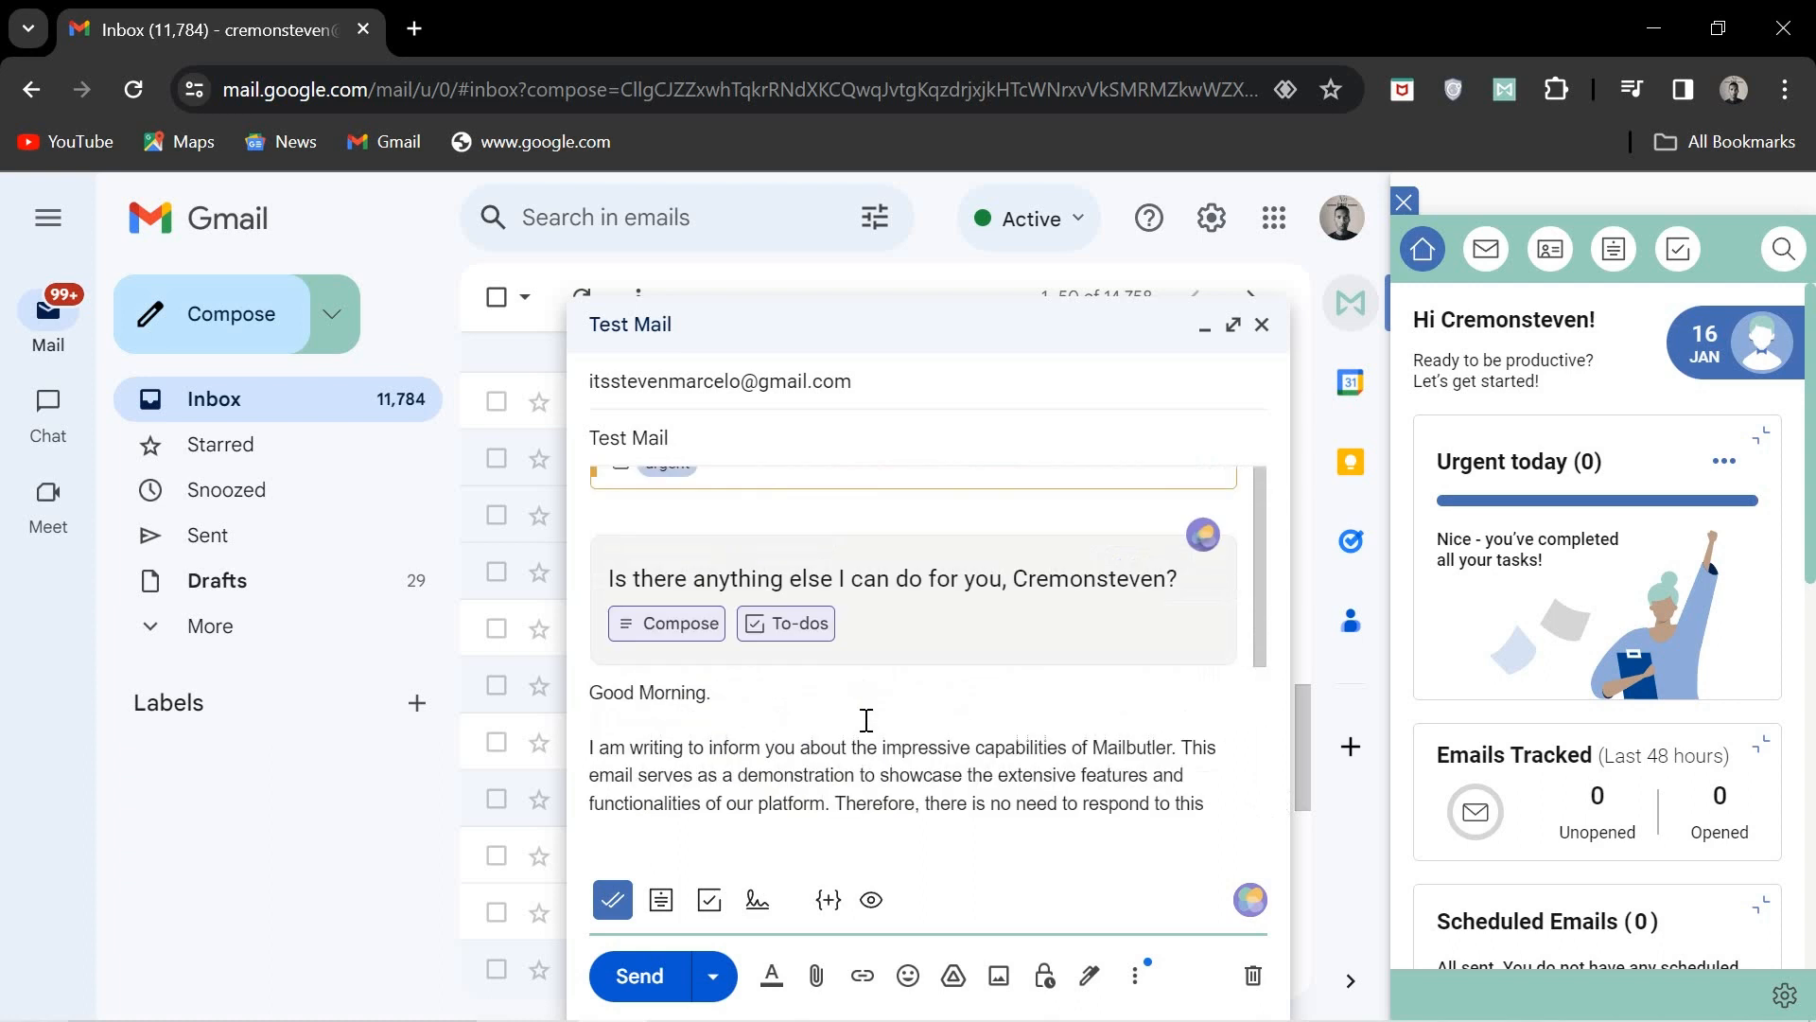
{"action": "key", "text": "ctrl+Return"}
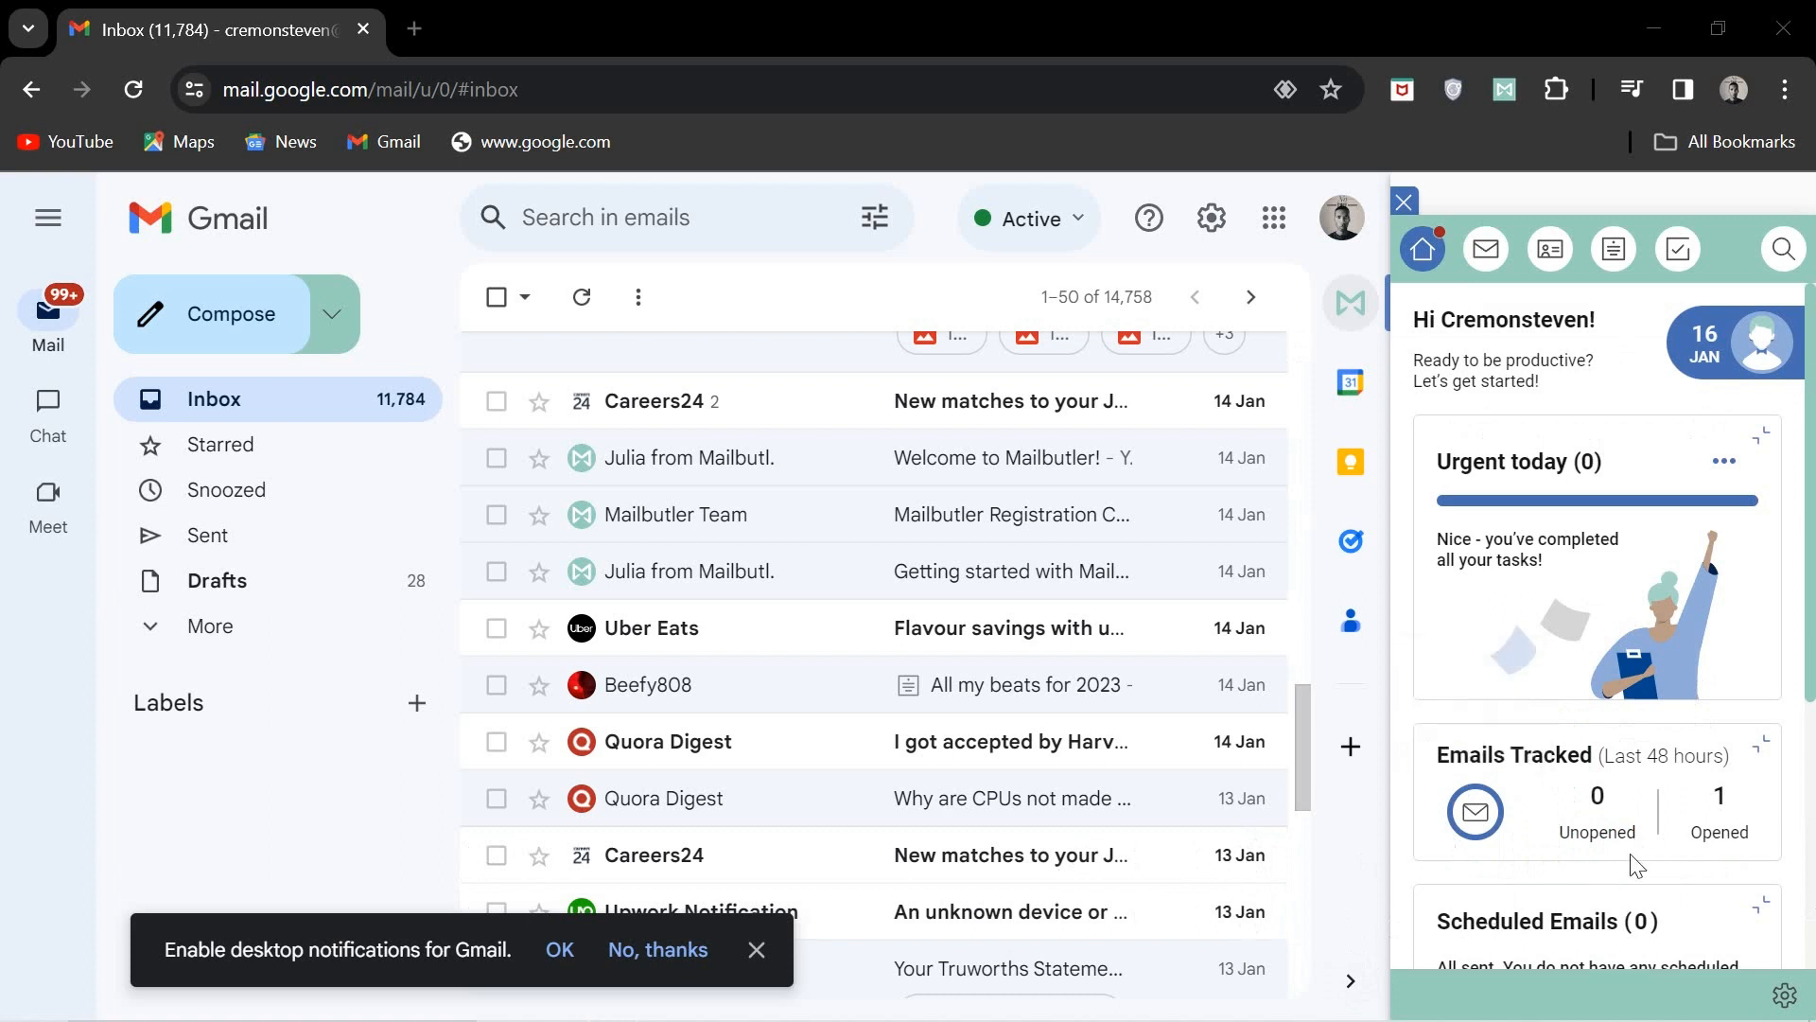
Open the sent Test Mail from Mailbutler's opened tracked emails and examine its detailed open, device, reach and delivery tracking.
{"action": "left_click", "coordinate": [1708, 817]}
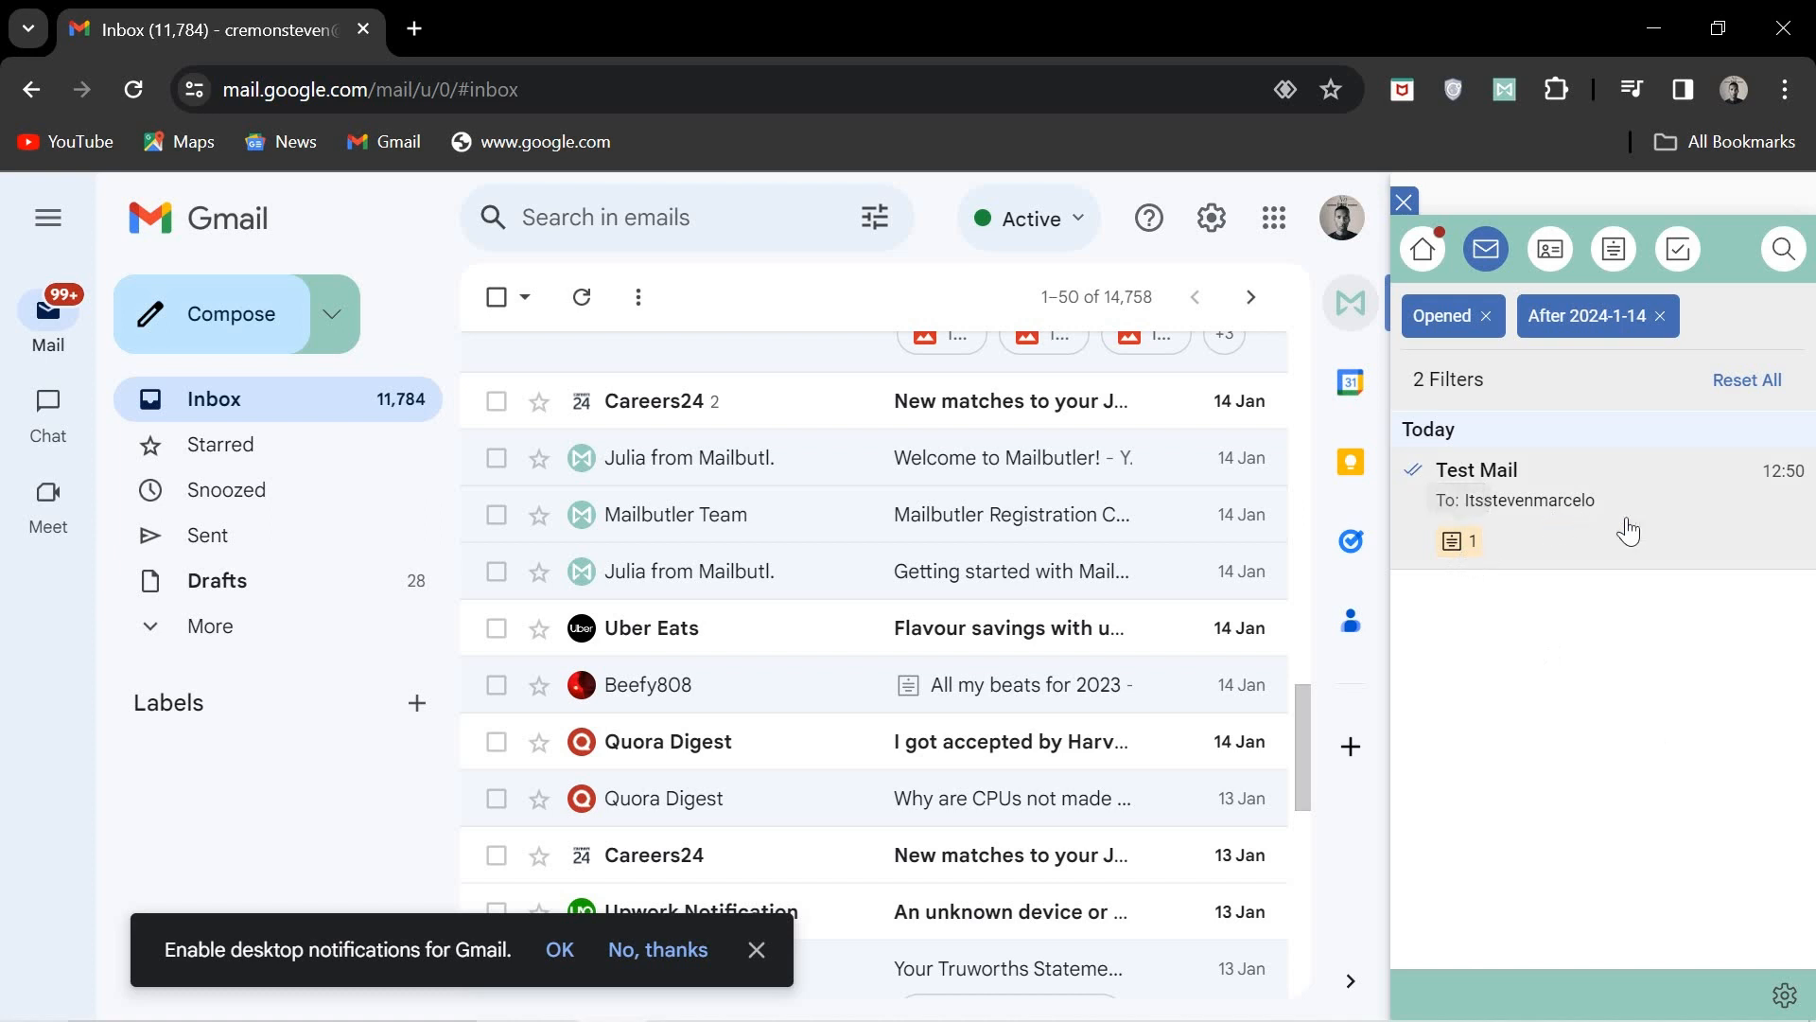
{"action": "left_click", "coordinate": [1665, 529]}
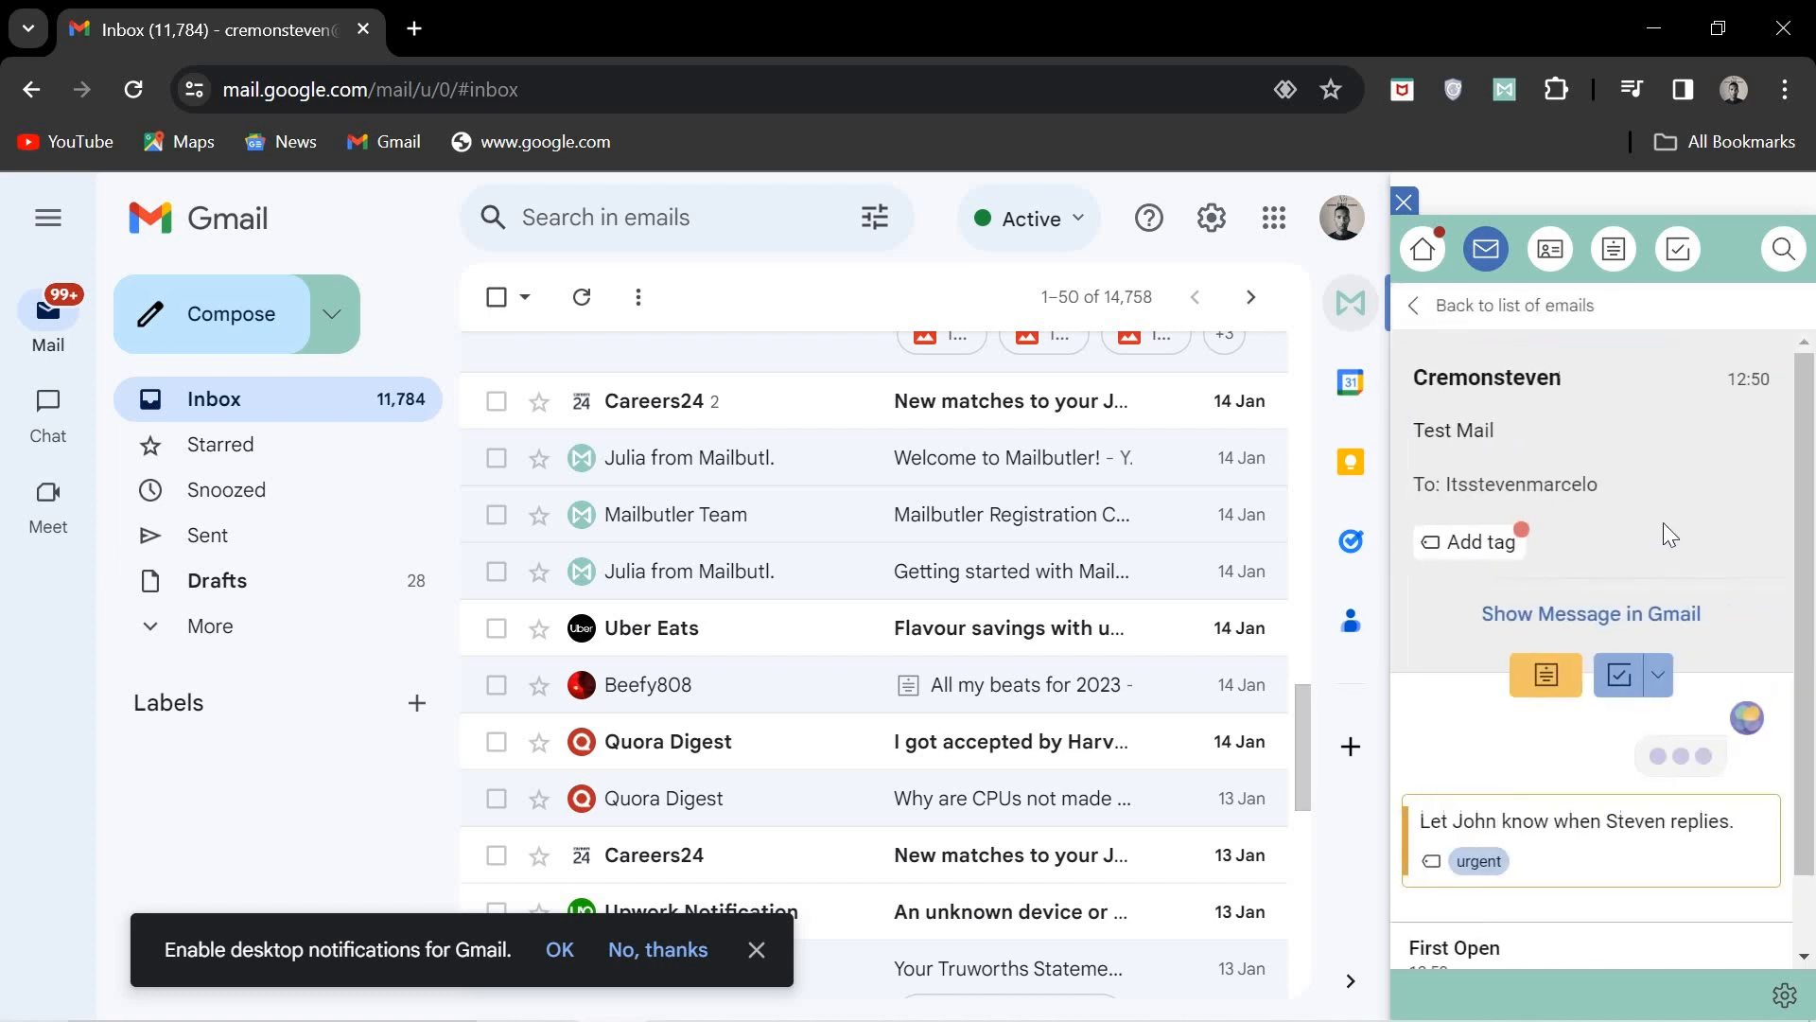
{"action": "scroll", "coordinate": [1665, 520], "scroll_direction": "down", "scroll_amount": 2}
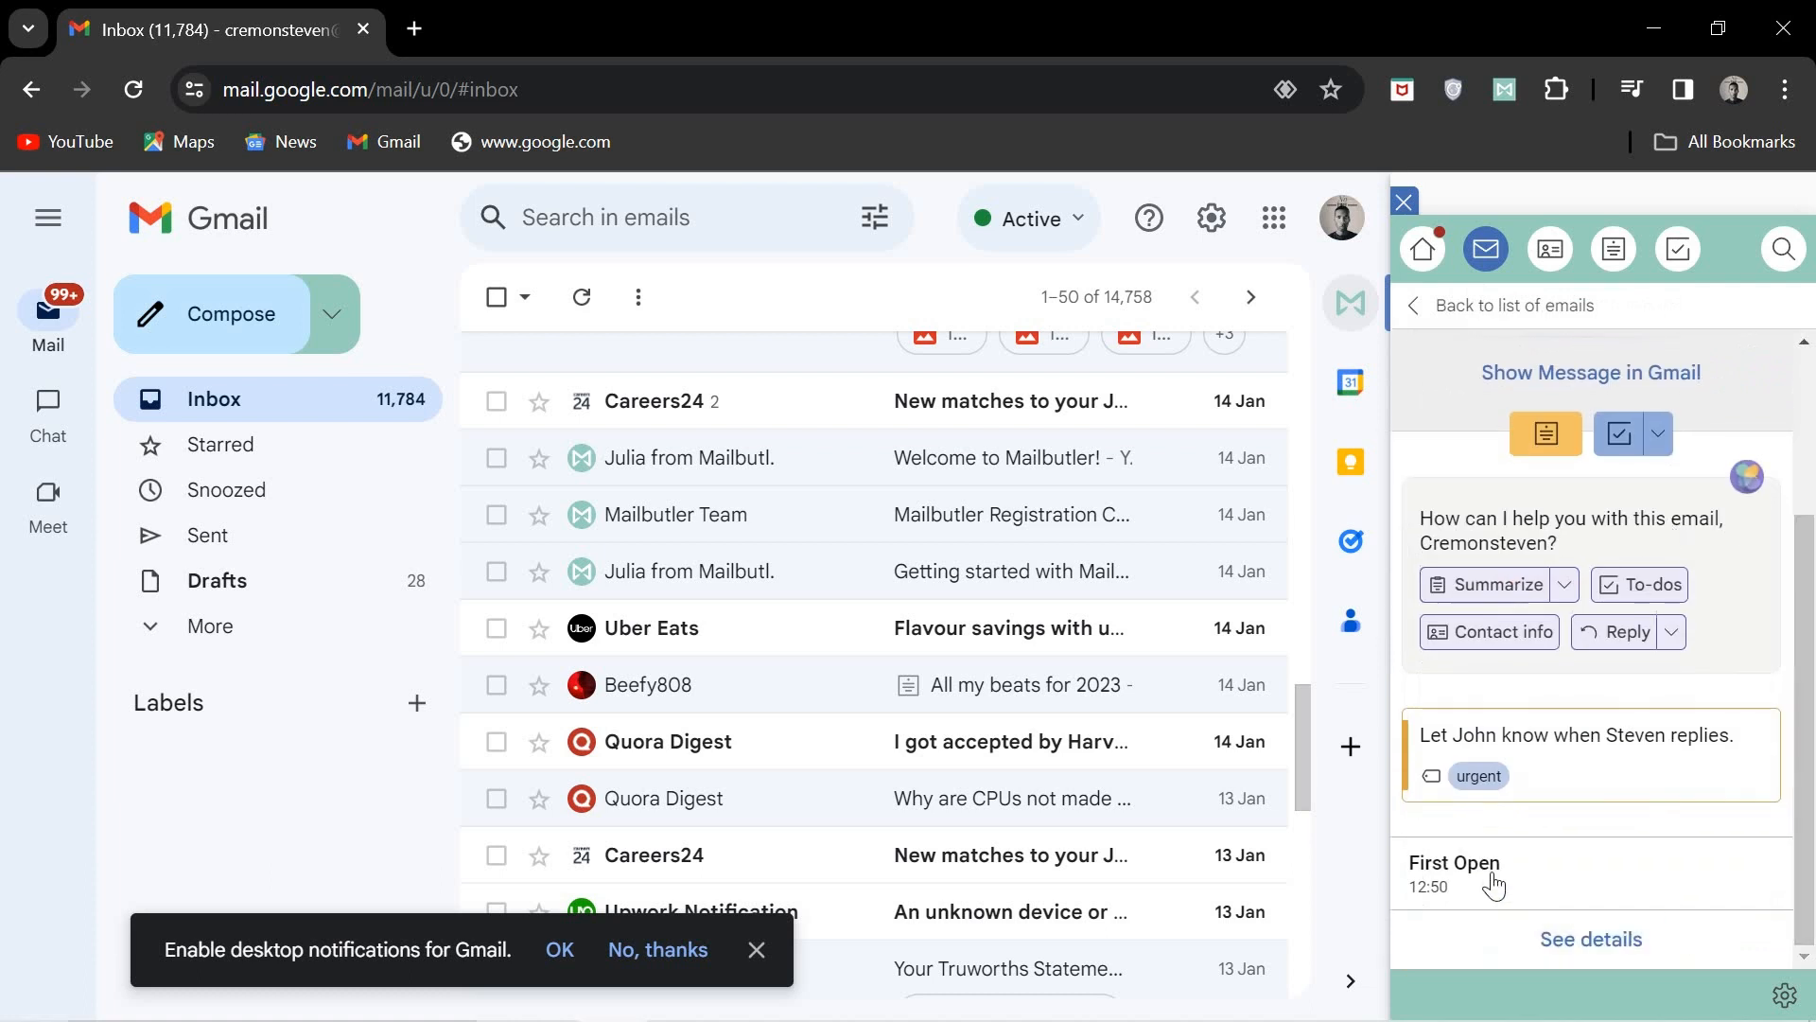
{"action": "left_click", "coordinate": [1590, 946]}
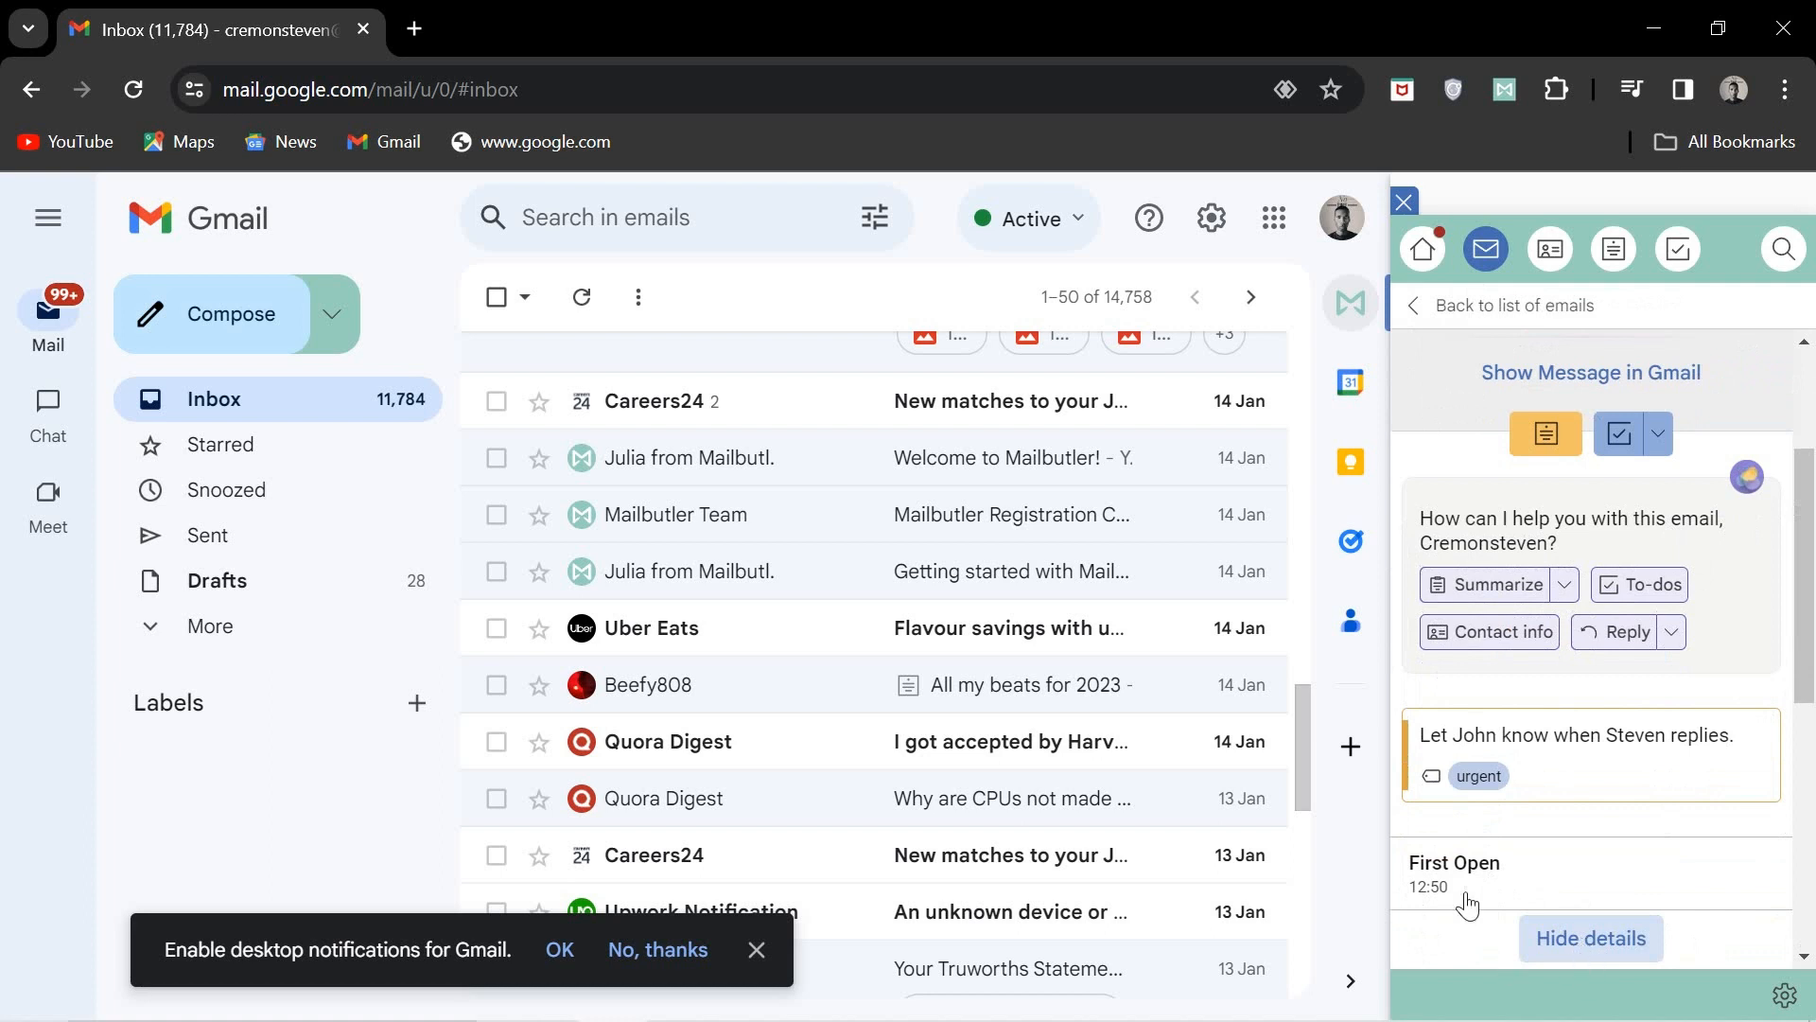
{"action": "scroll", "coordinate": [1471, 898], "scroll_direction": "down", "scroll_amount": 3}
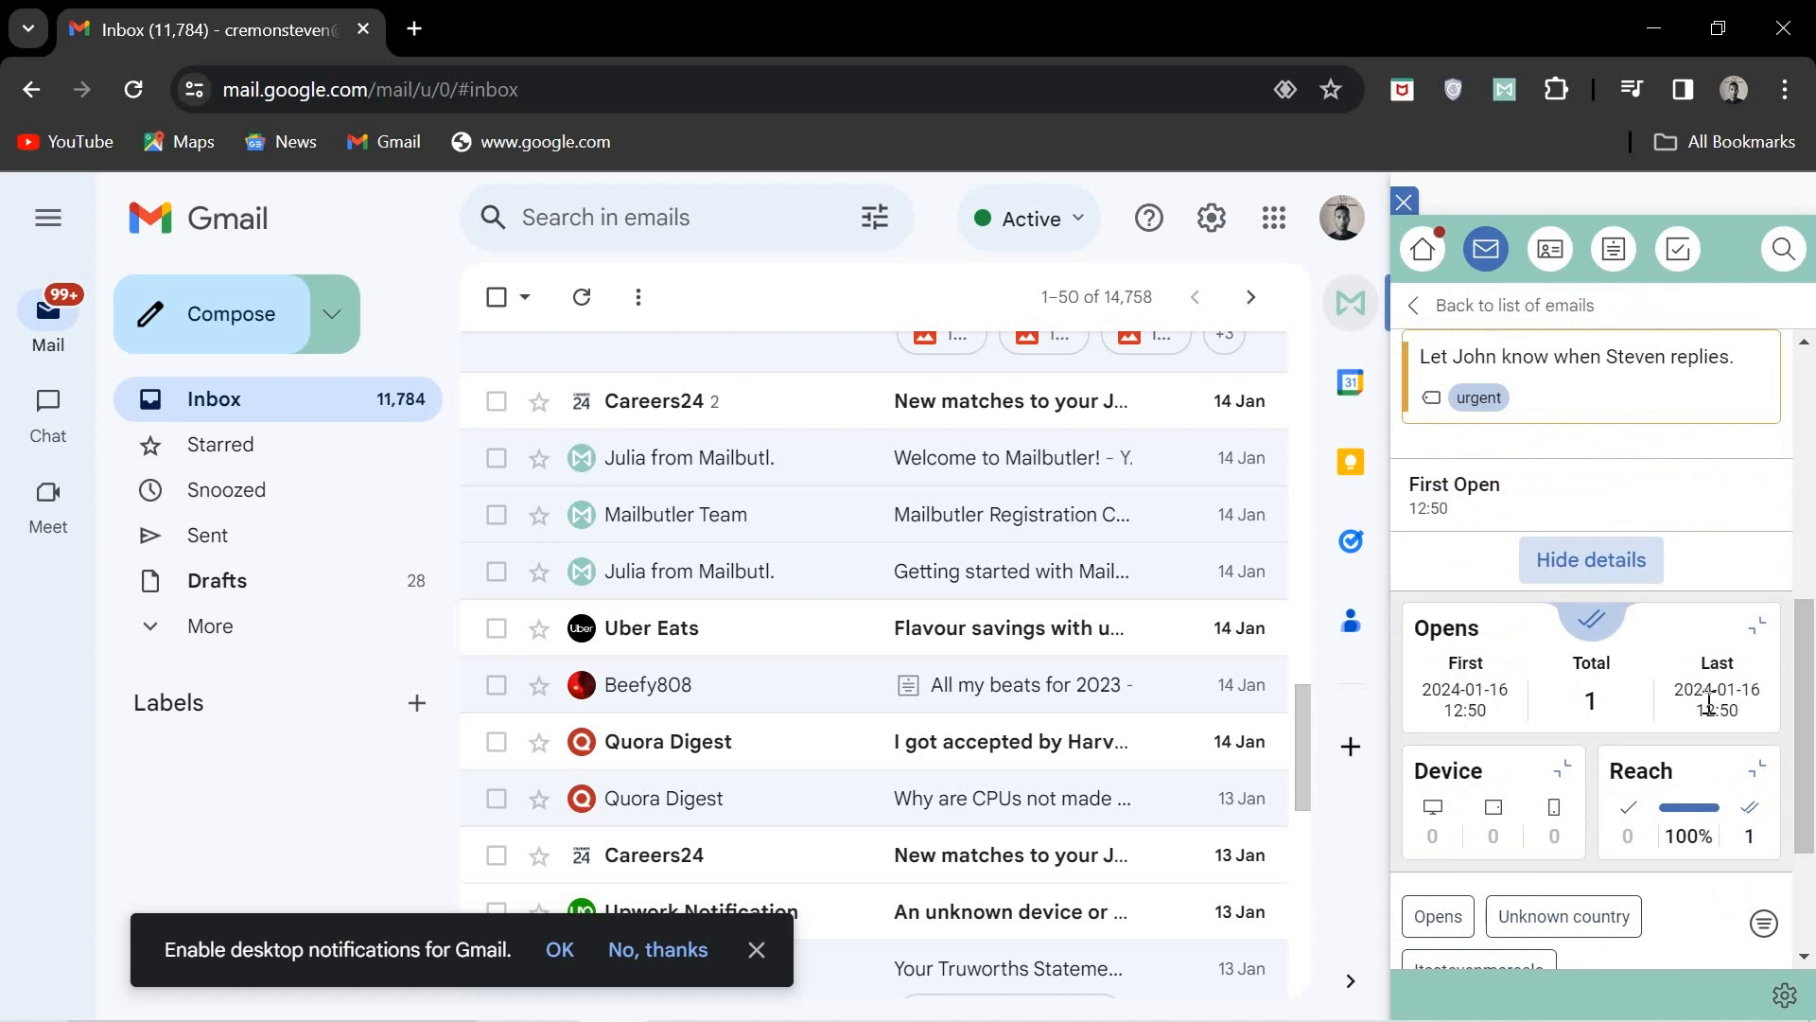
{"action": "scroll", "coordinate": [1708, 702], "scroll_direction": "down", "scroll_amount": 2}
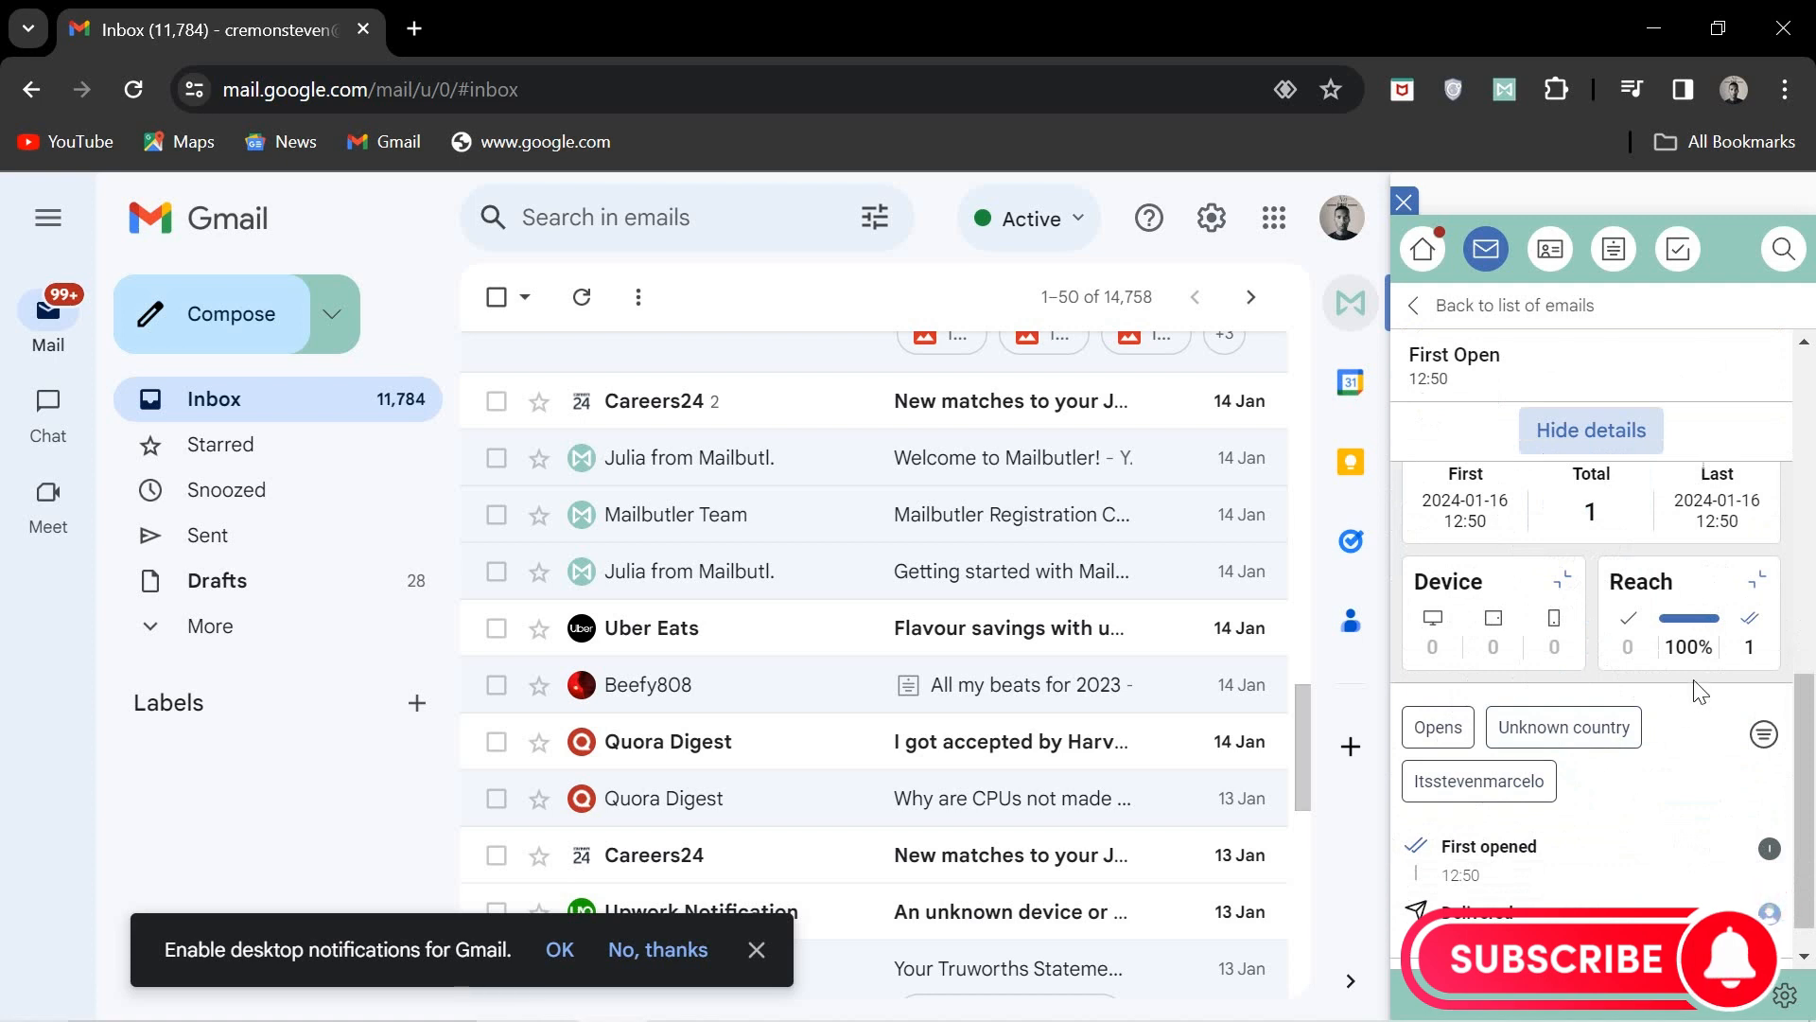
{"action": "scroll", "coordinate": [1703, 691], "scroll_direction": "down", "scroll_amount": 1}
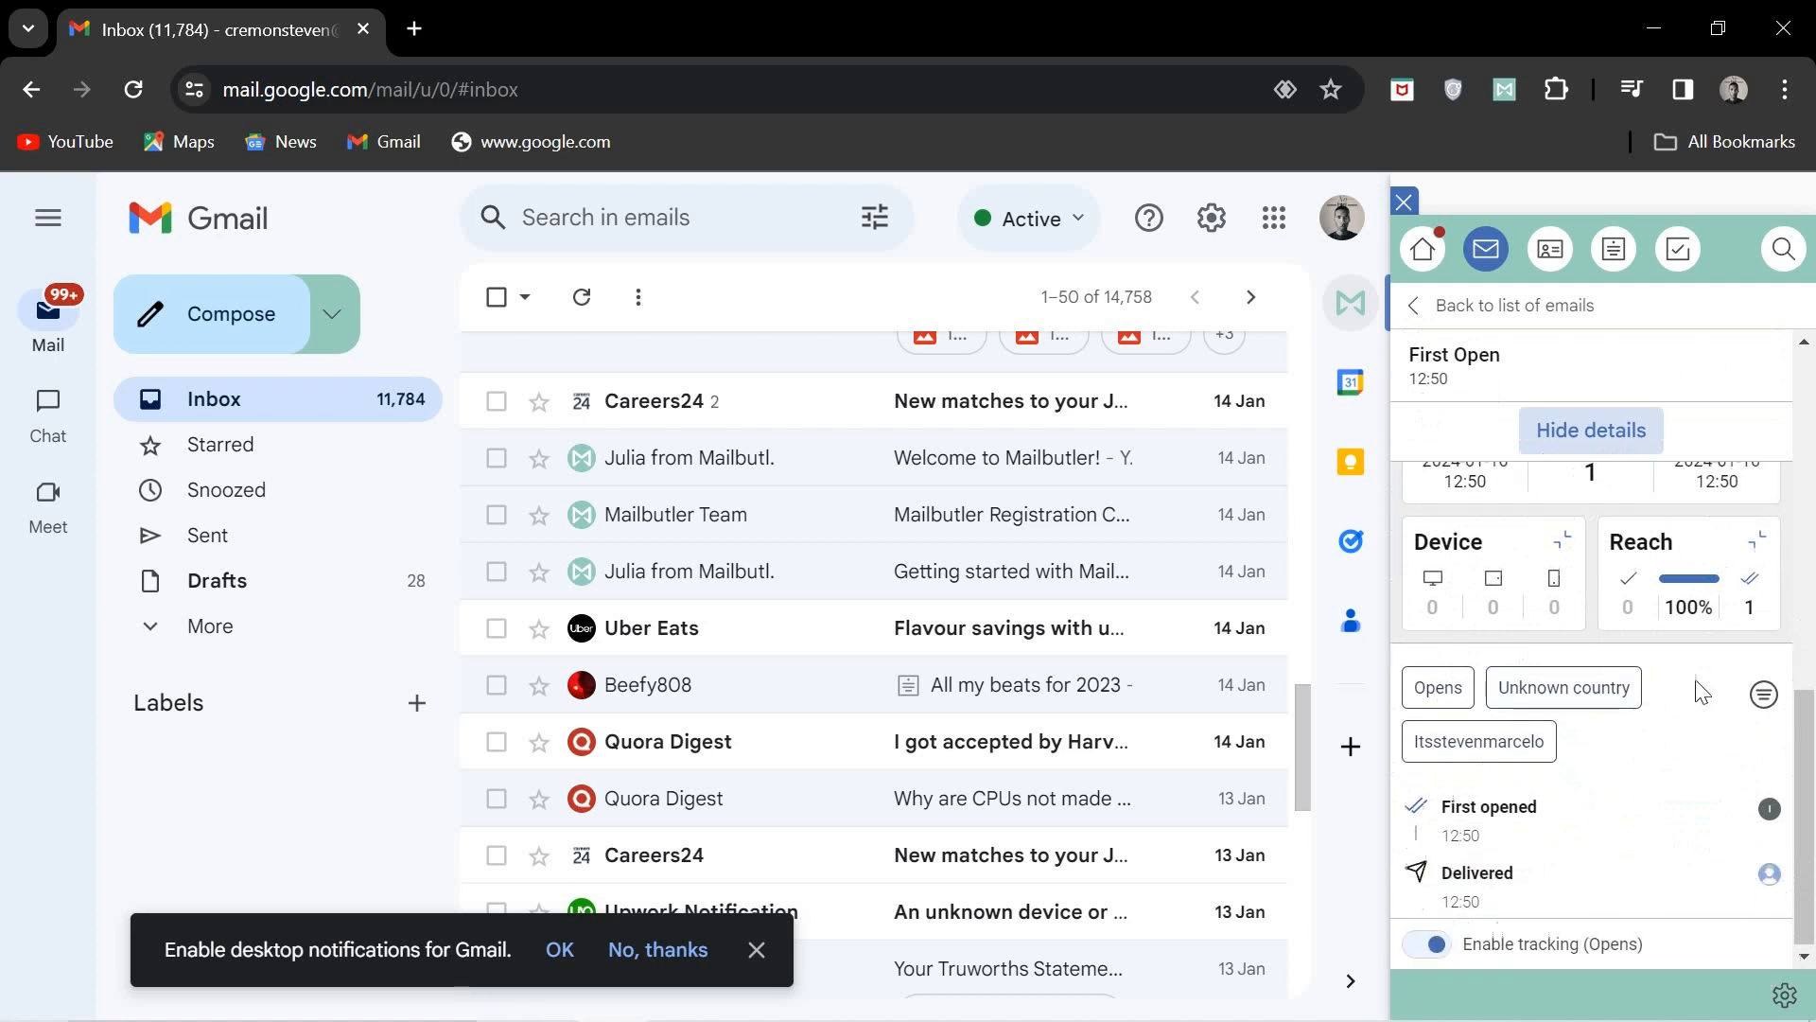